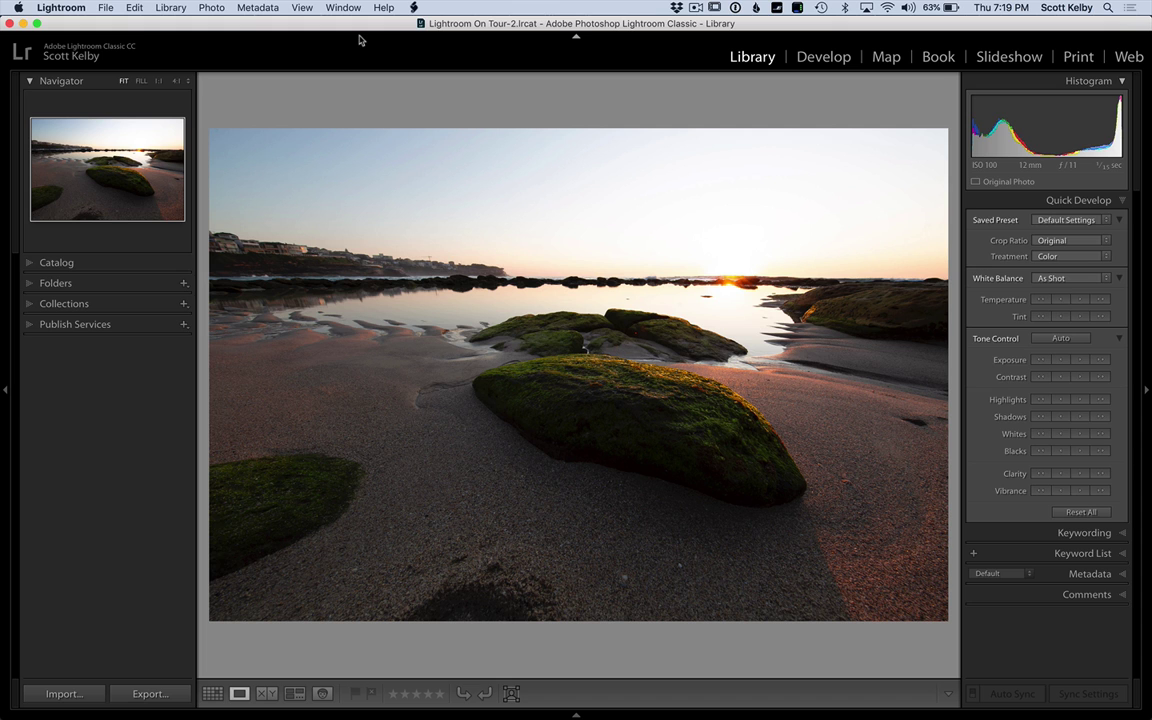
- Switch to the Develop module and hide the left side of the workspace to enlarge the photo
left_click(3, 393)
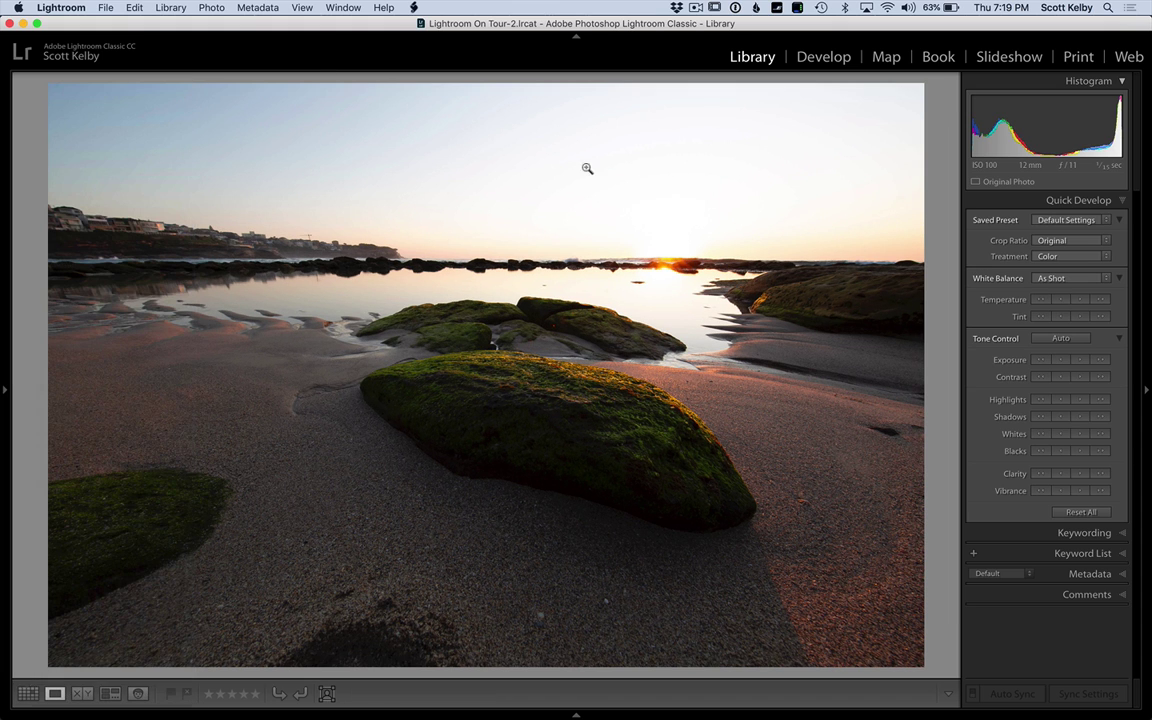
left_click(821, 58)
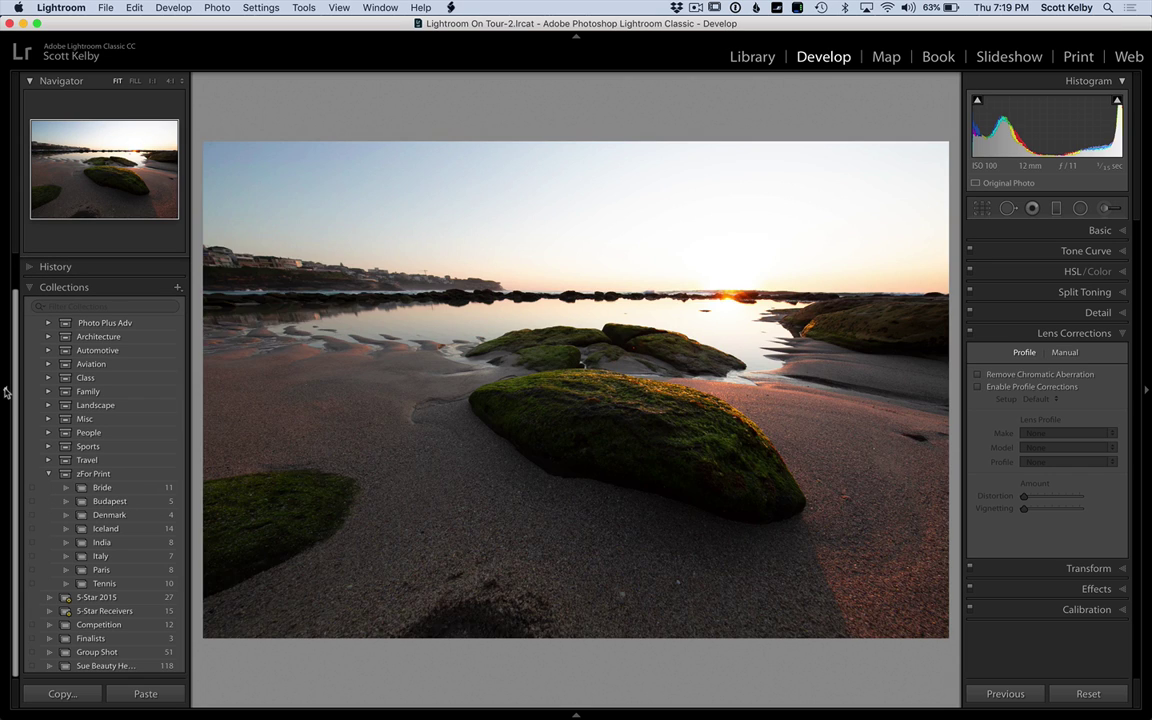
left_click(5, 393)
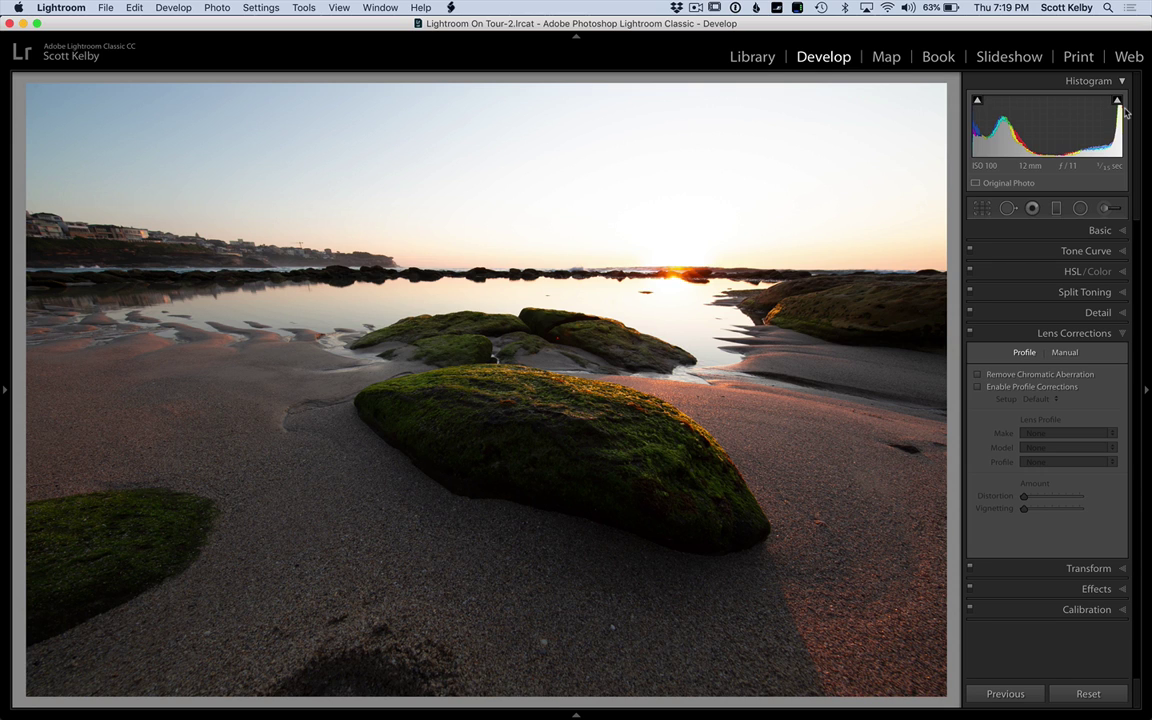
- Reveal the basic adjustments, try the Adobe Vivid profile, and settle on the Adobe Landscape profile
mouse_move(1119, 104)
left_click(1106, 233)
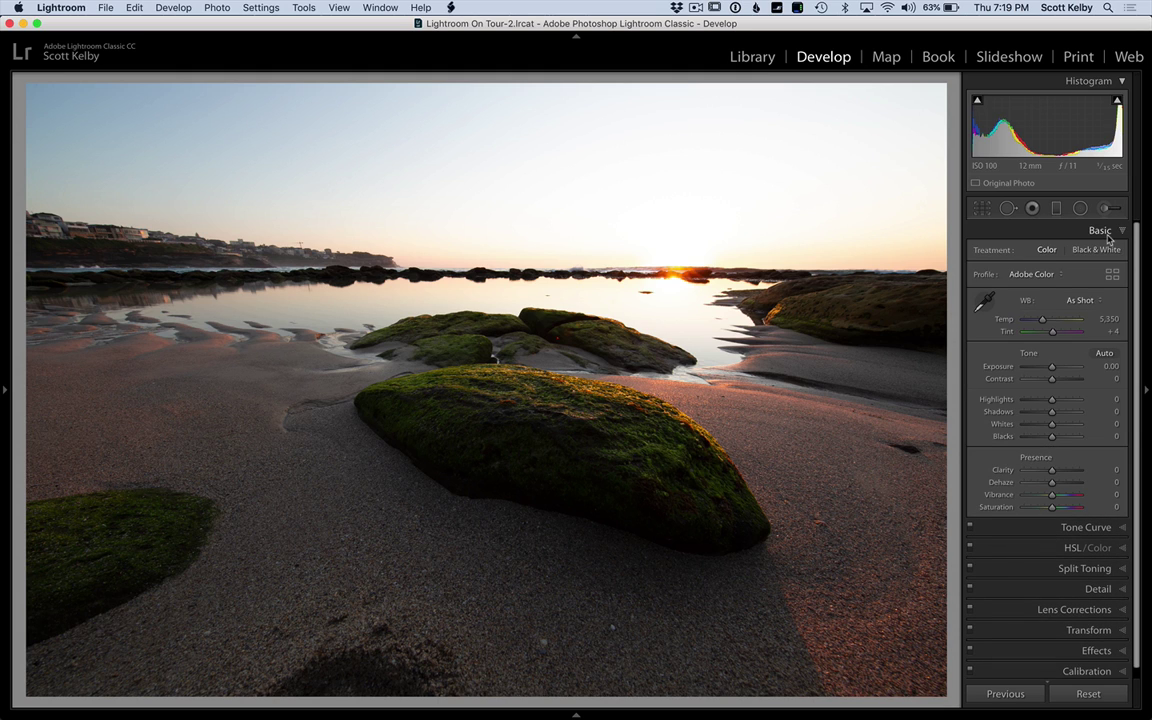
left_click(1038, 274)
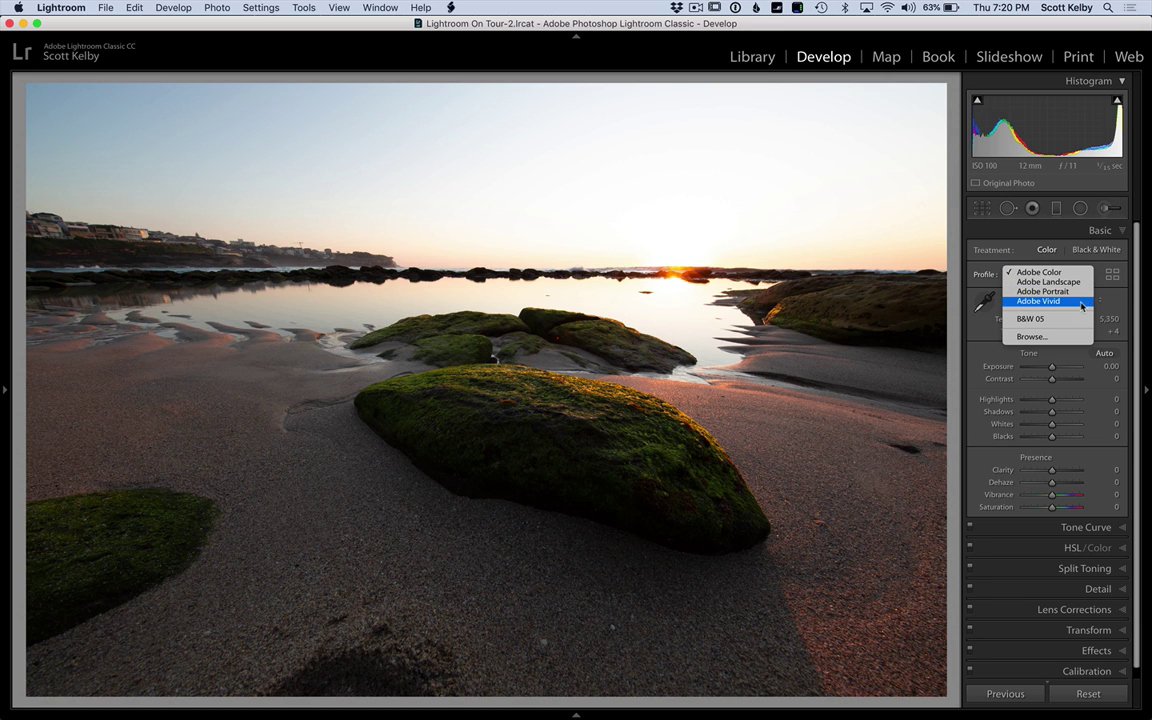
left_click(1082, 302)
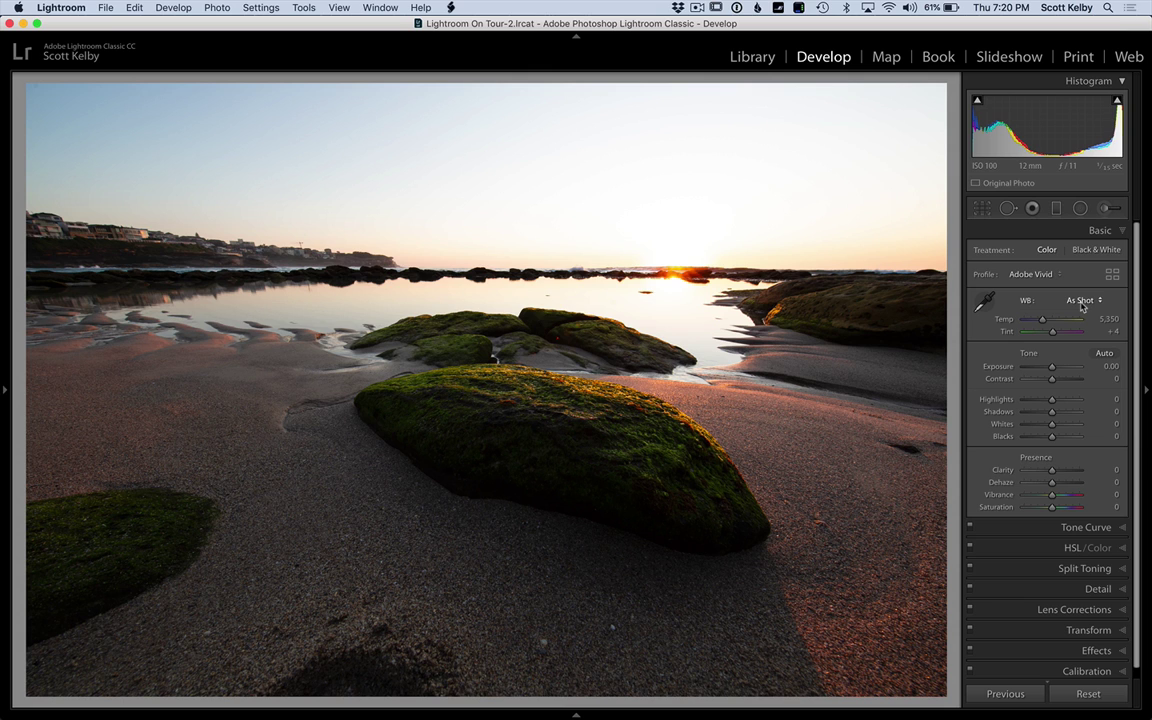
left_click(1035, 274)
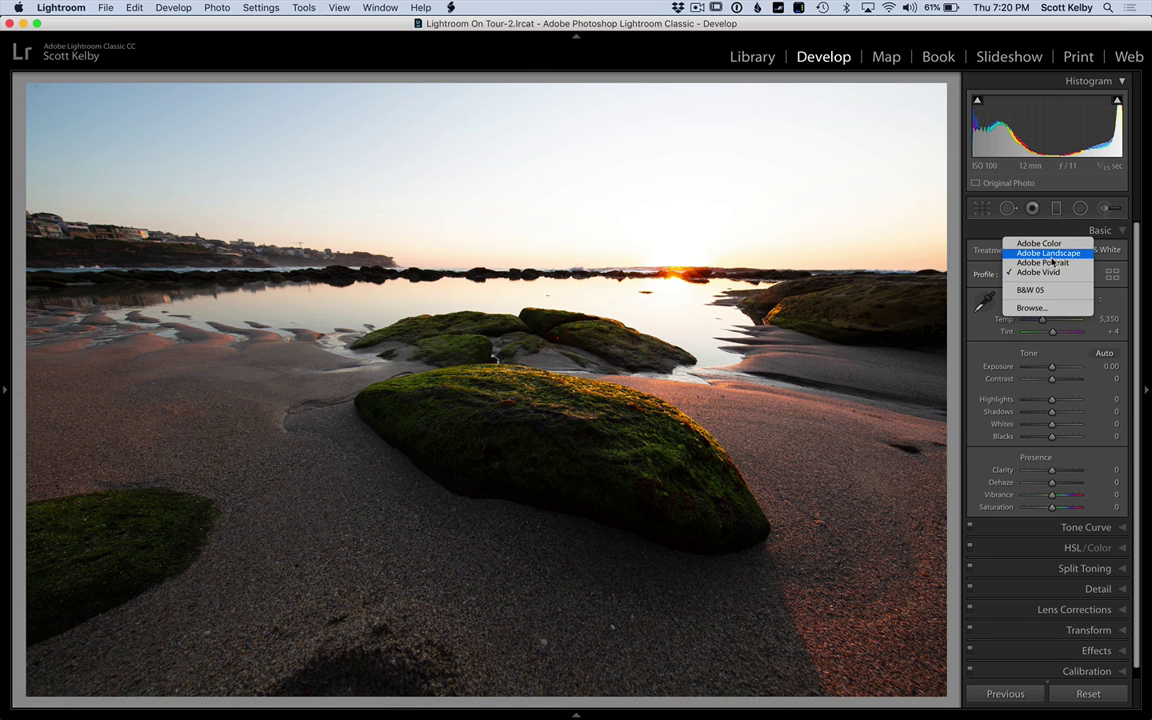
left_click(1050, 255)
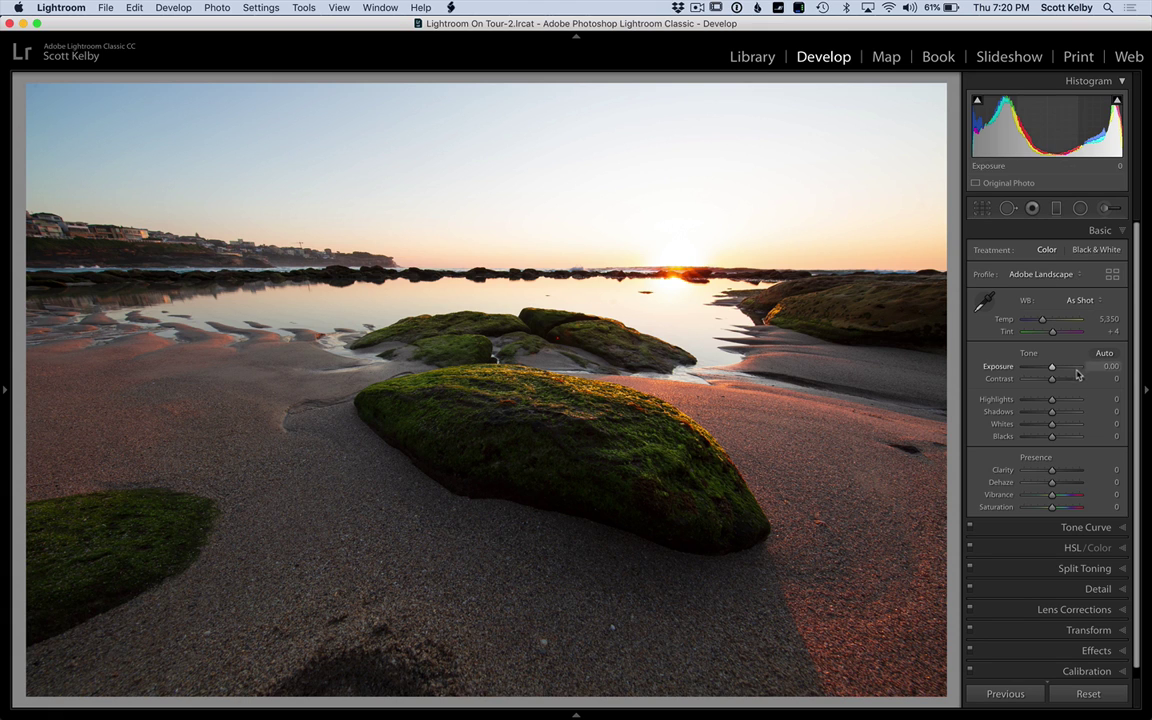
- Set the photo's Exposure to −1.90, Highlights to −44 and Shadows to +75
left_click_drag(1053, 369, 1043, 372)
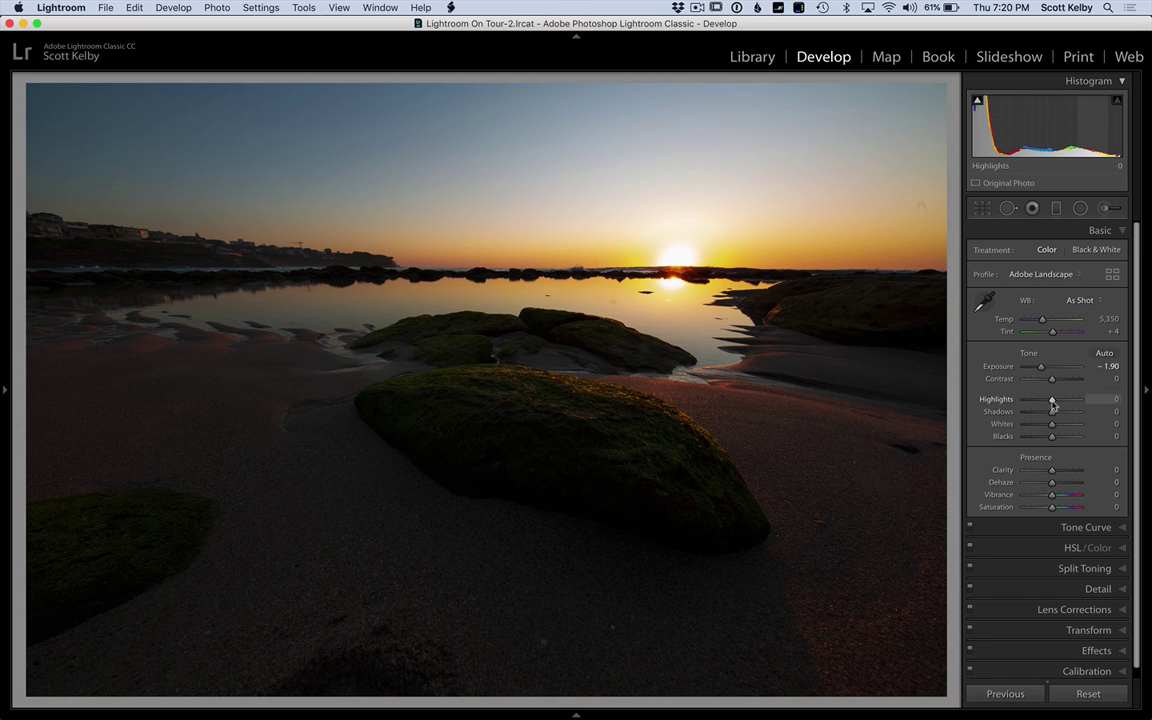
left_click_drag(1052, 401, 1040, 408)
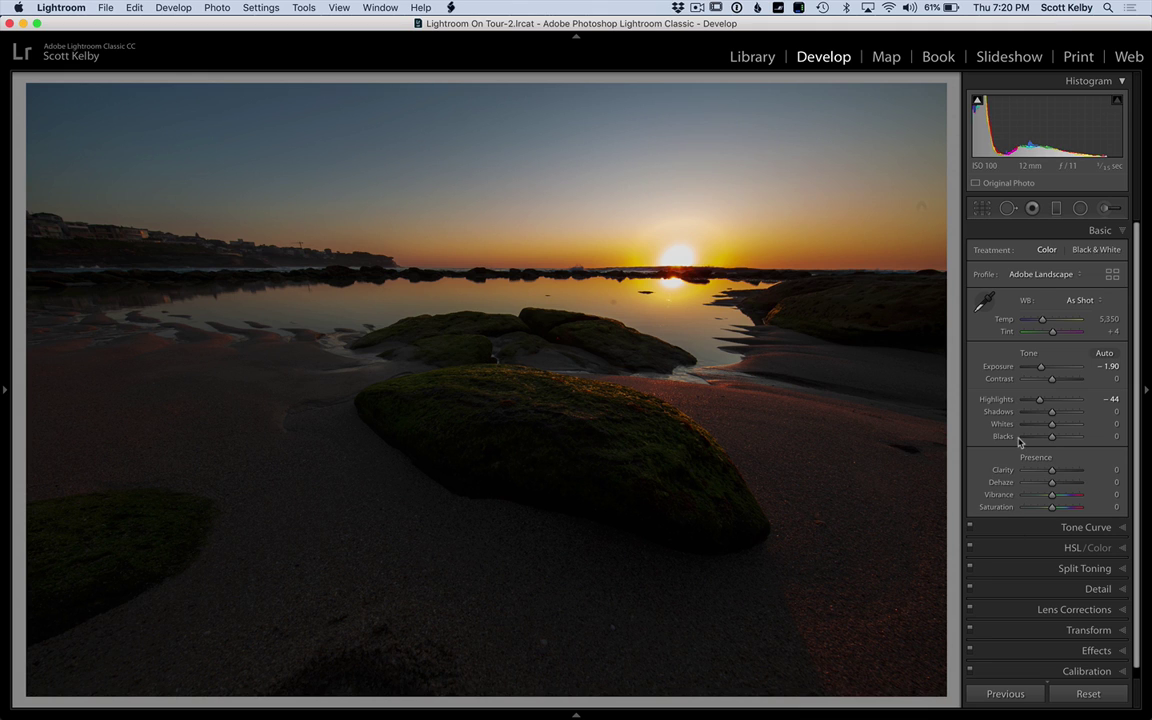
left_click_drag(1051, 416, 1073, 420)
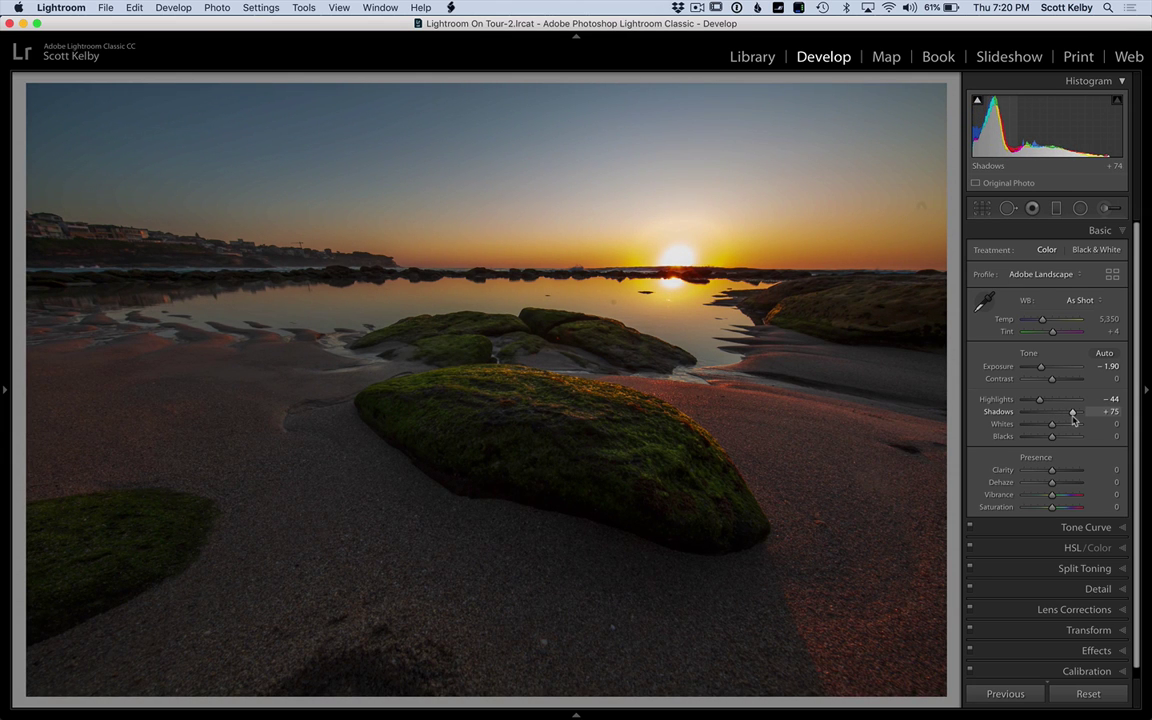
- Automatically set the white and black points, giving Whites +37 and Blacks −2
key("shift")
double_click(1005, 428, "shift")
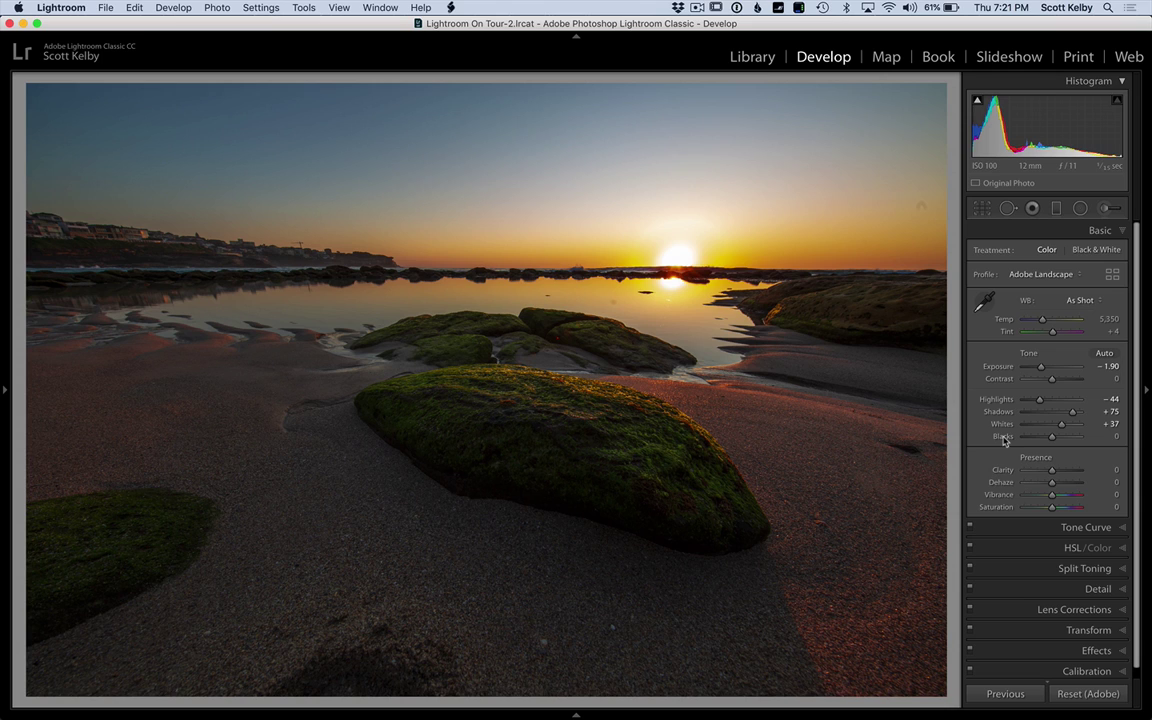
double_click(1003, 437, "shift")
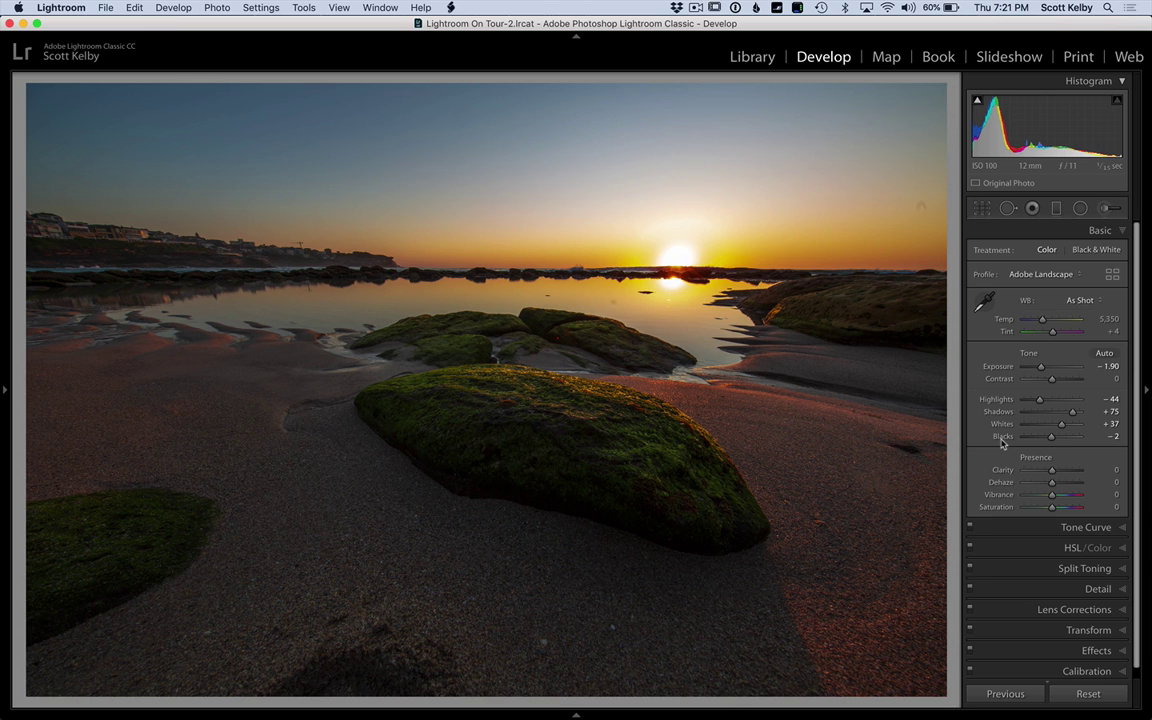
- Set Clarity and Dehaze to +38 each, Contrast to +14 and Shadows to +89
left_click_drag(1053, 472, 1062, 477)
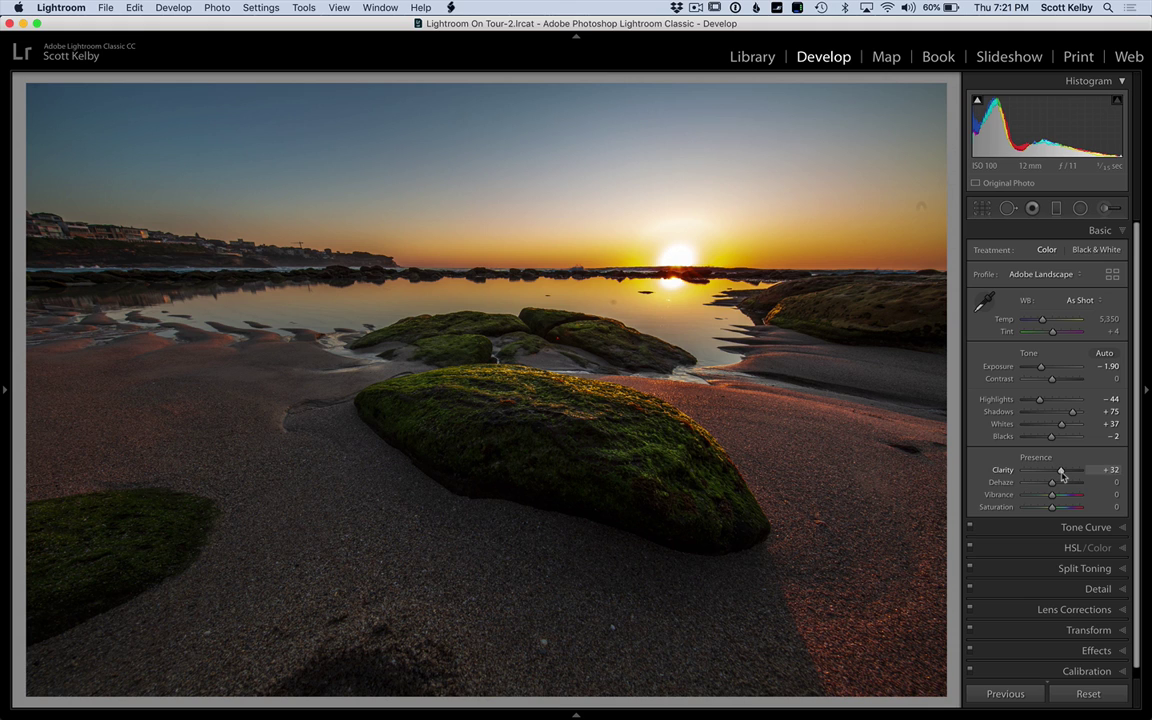
left_click_drag(1062, 477, 1064, 478)
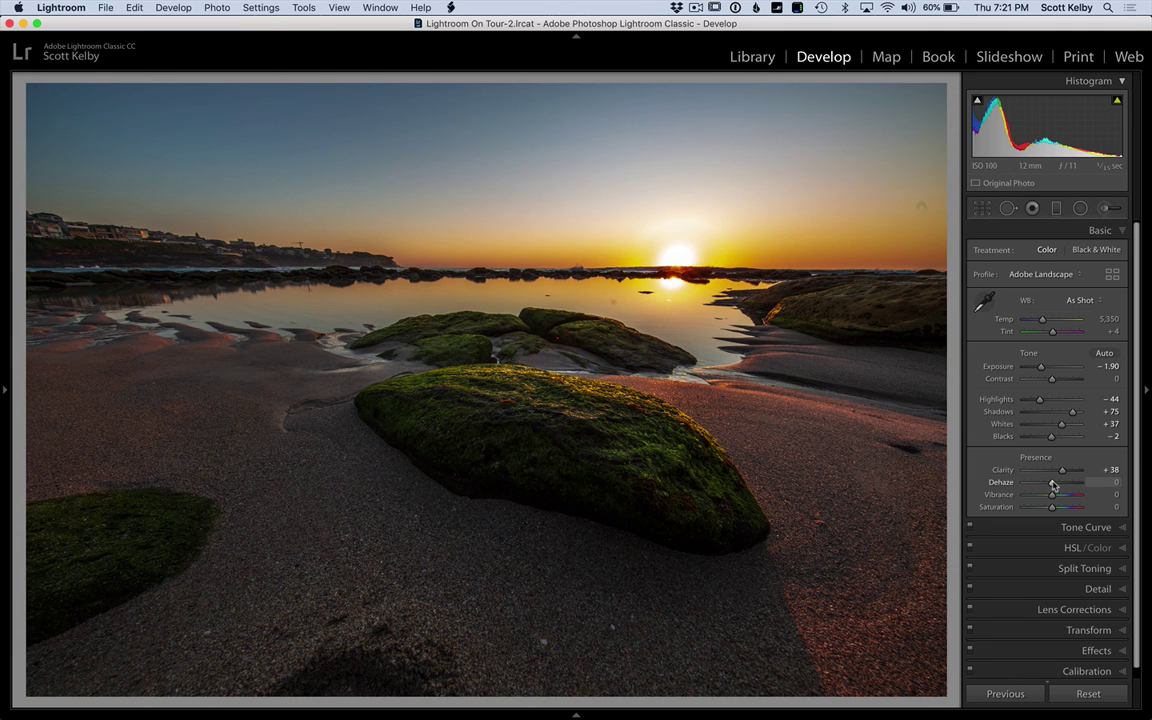
left_click_drag(1053, 485, 1064, 488)
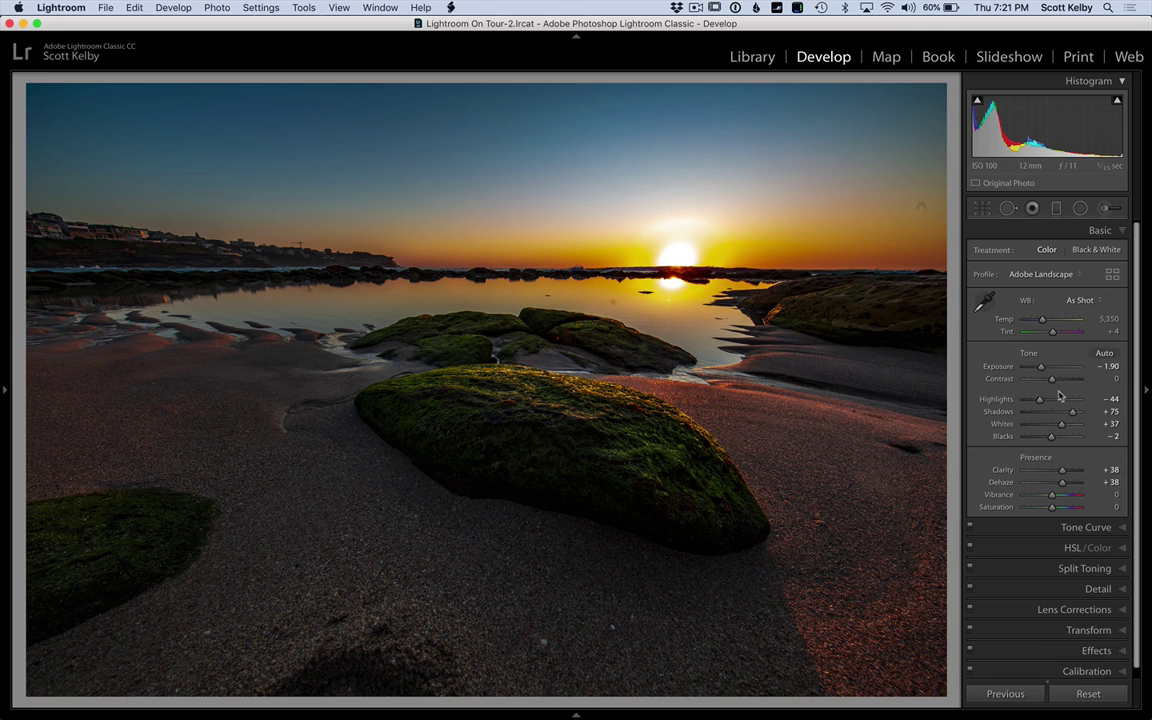
left_click_drag(1053, 381, 1078, 418)
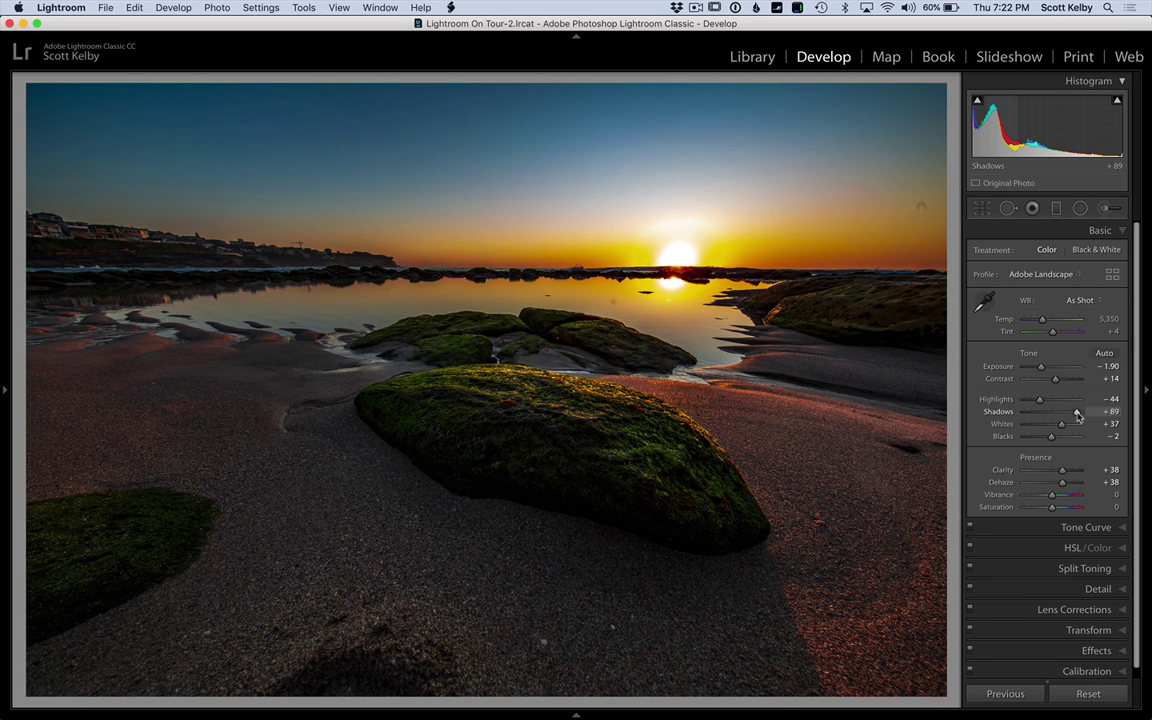
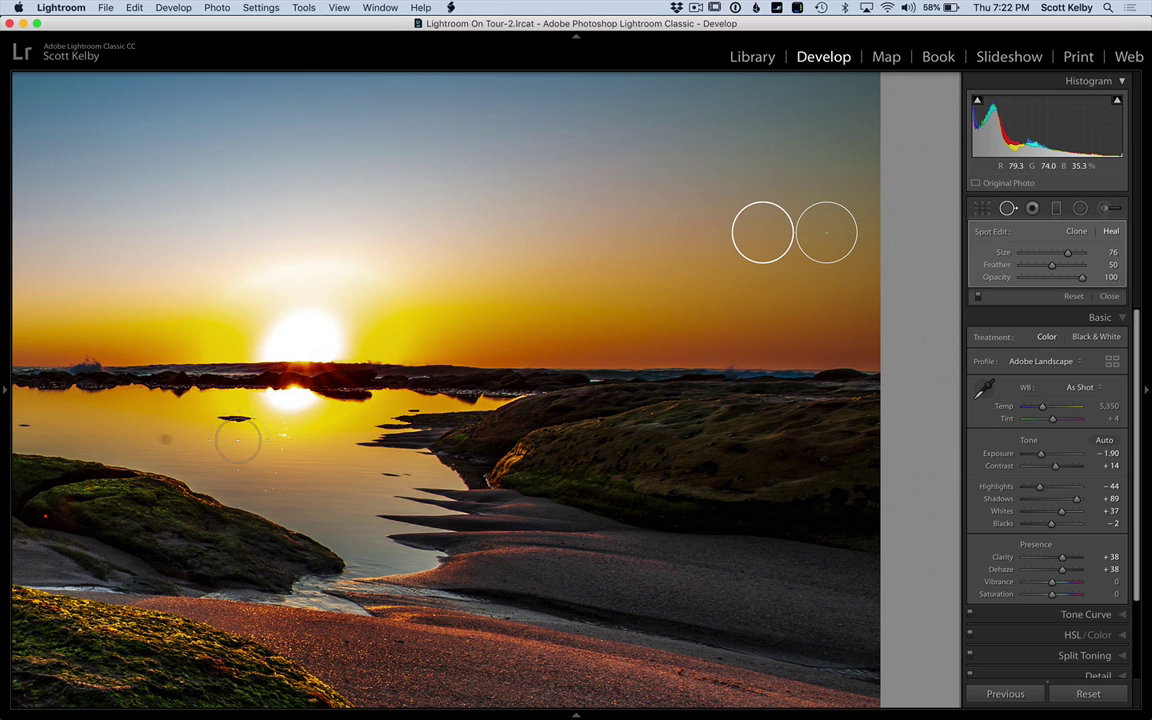
- Heal the dust spots and specks in the water and the red dot on the rocks behind, using spot size 64
left_click(167, 440)
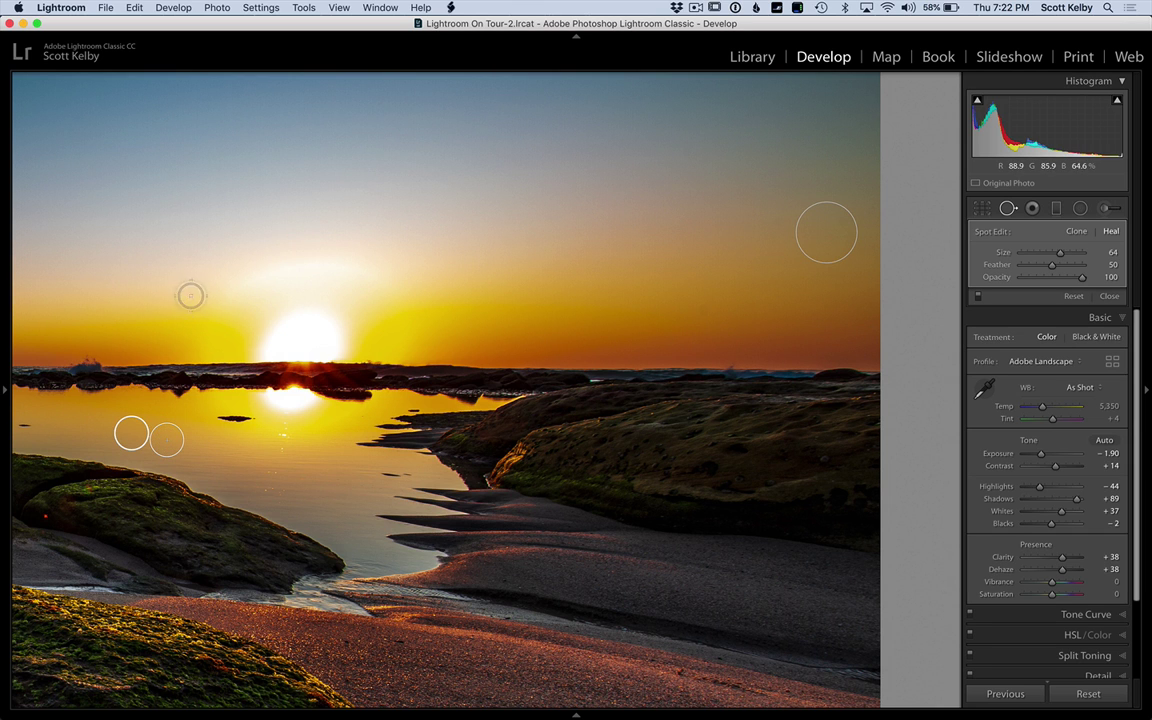
mouse_move(293, 270)
left_mouse_down()
mouse_move(481, 260)
mouse_move(648, 170)
mouse_move(753, 149)
left_mouse_up()
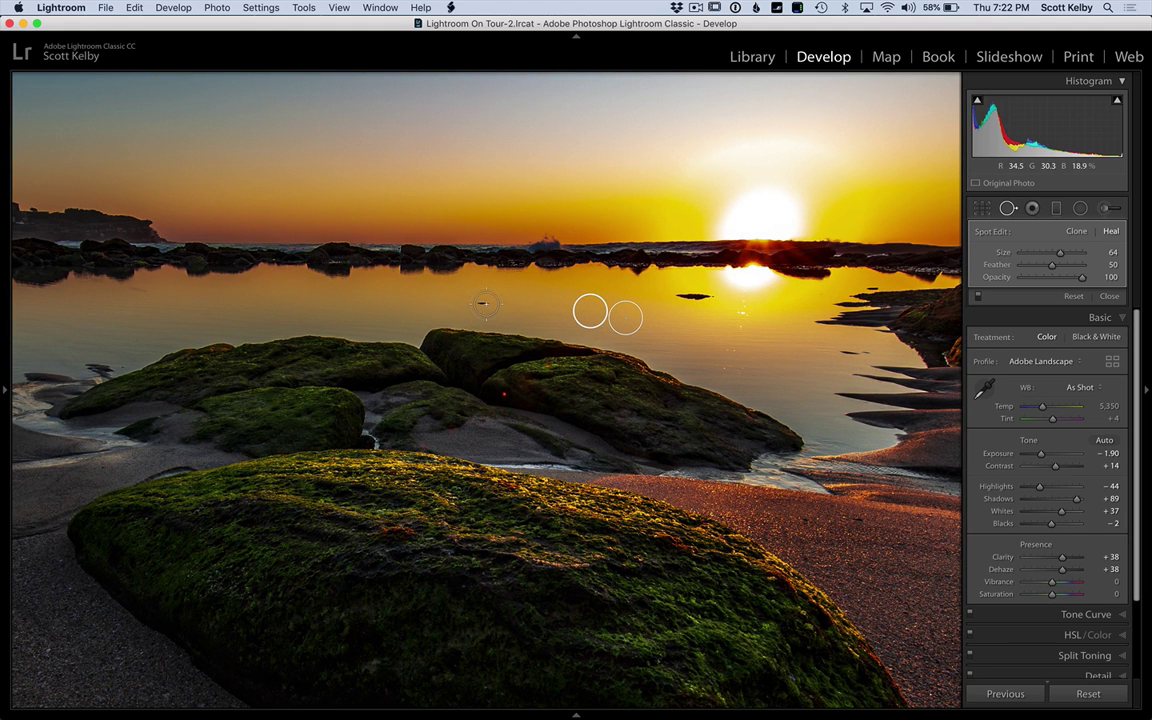
left_click(483, 302)
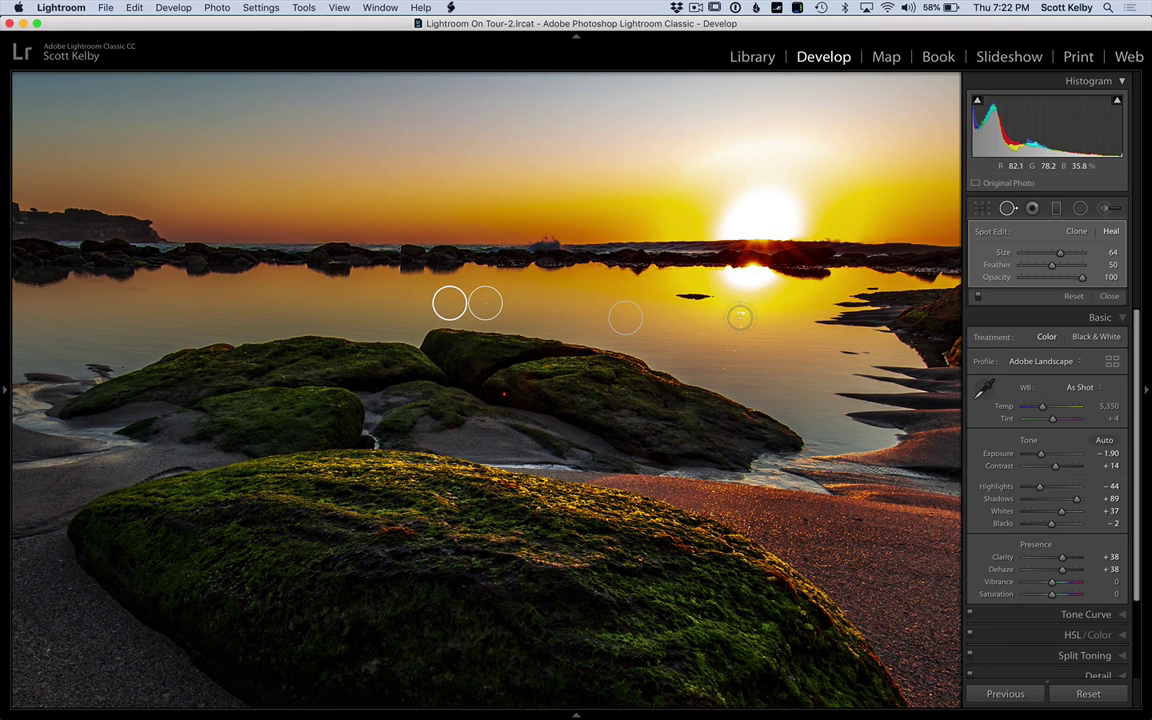
left_click(743, 316)
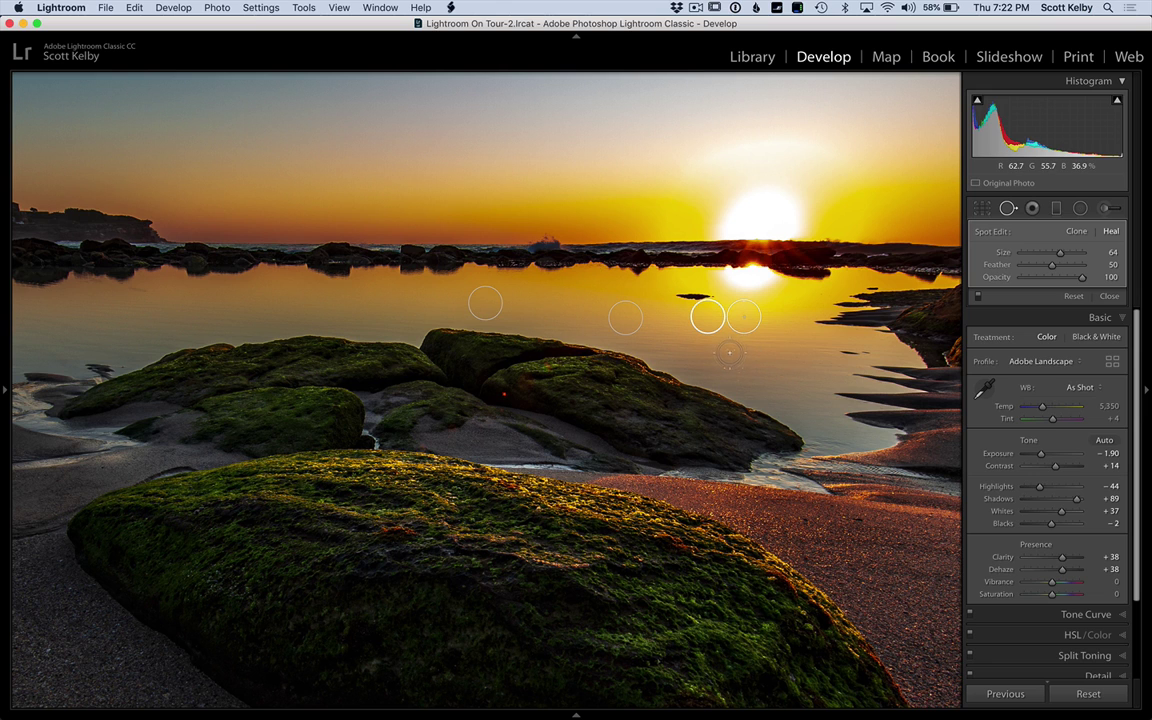
left_click(729, 352)
left_click(502, 394)
- Heal the bright pebbles and the orange debris on the sand in front of and beside the large mossy rock
scroll(566, 432, "down", 5)
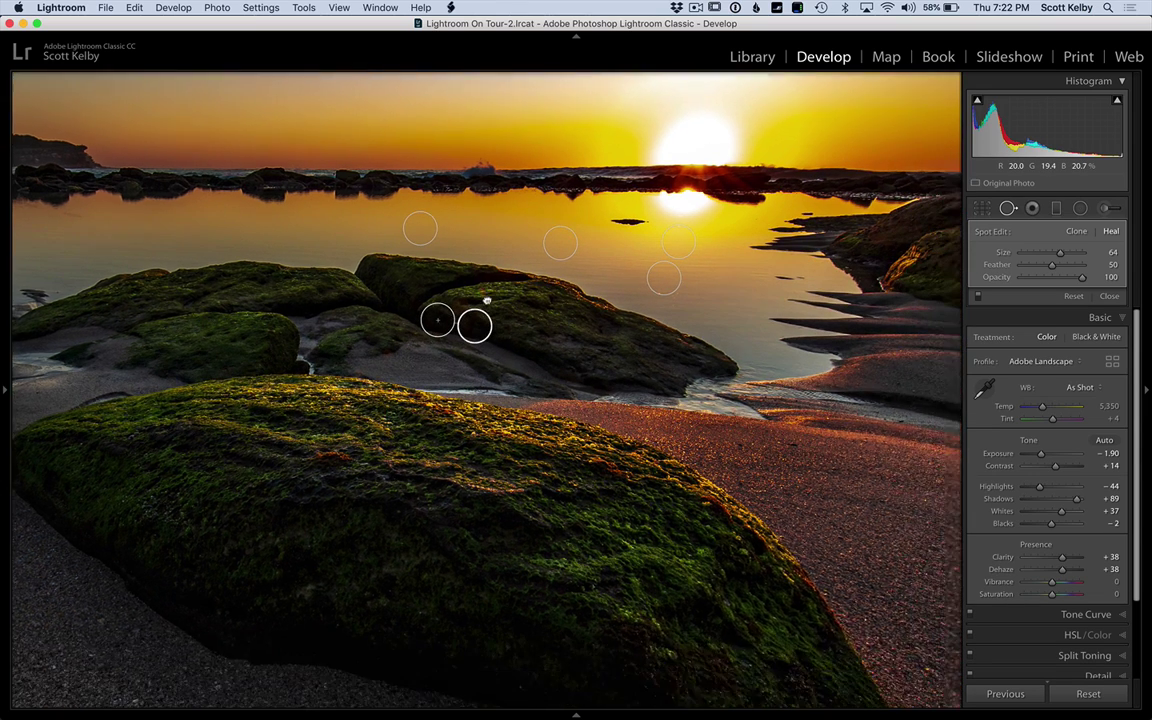
scroll(510, 376, "down", 10)
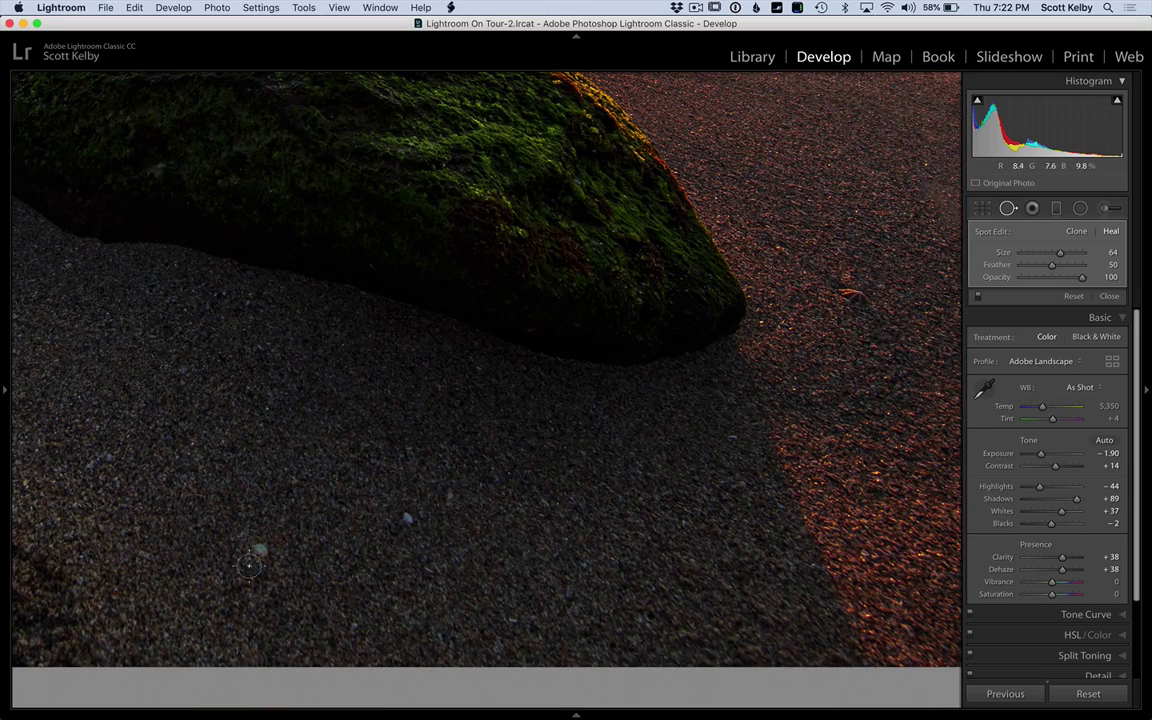
left_click(257, 552)
left_click_drag(362, 474, 370, 463)
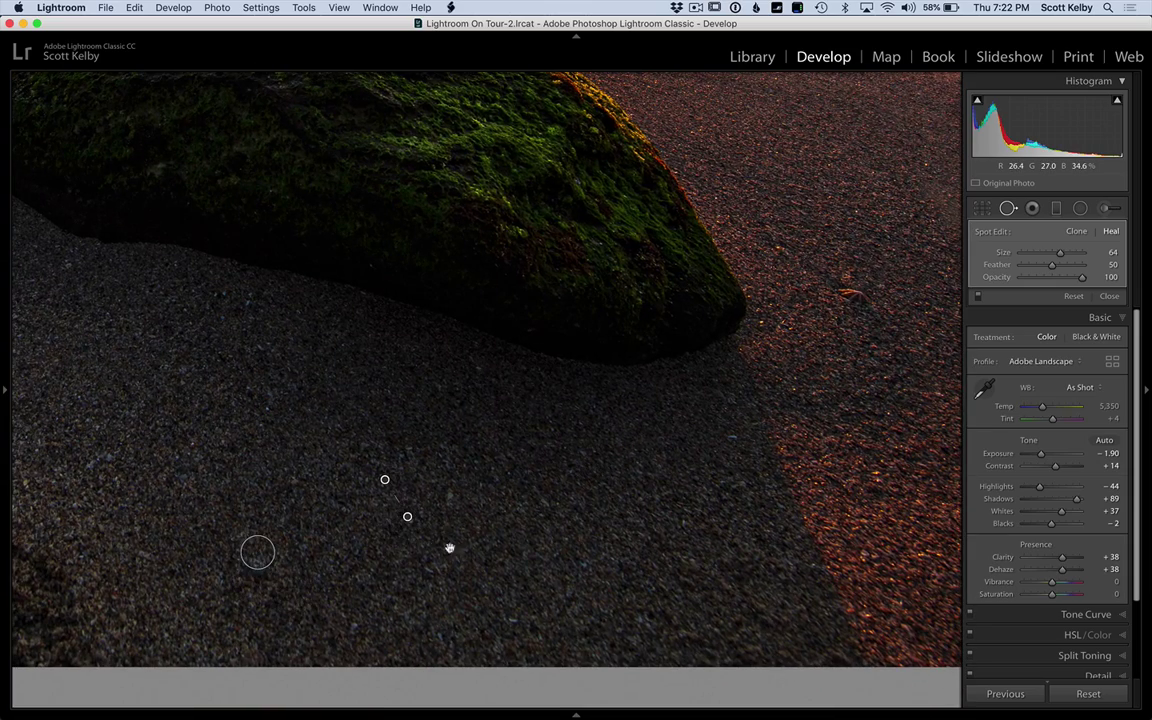
left_click(448, 497)
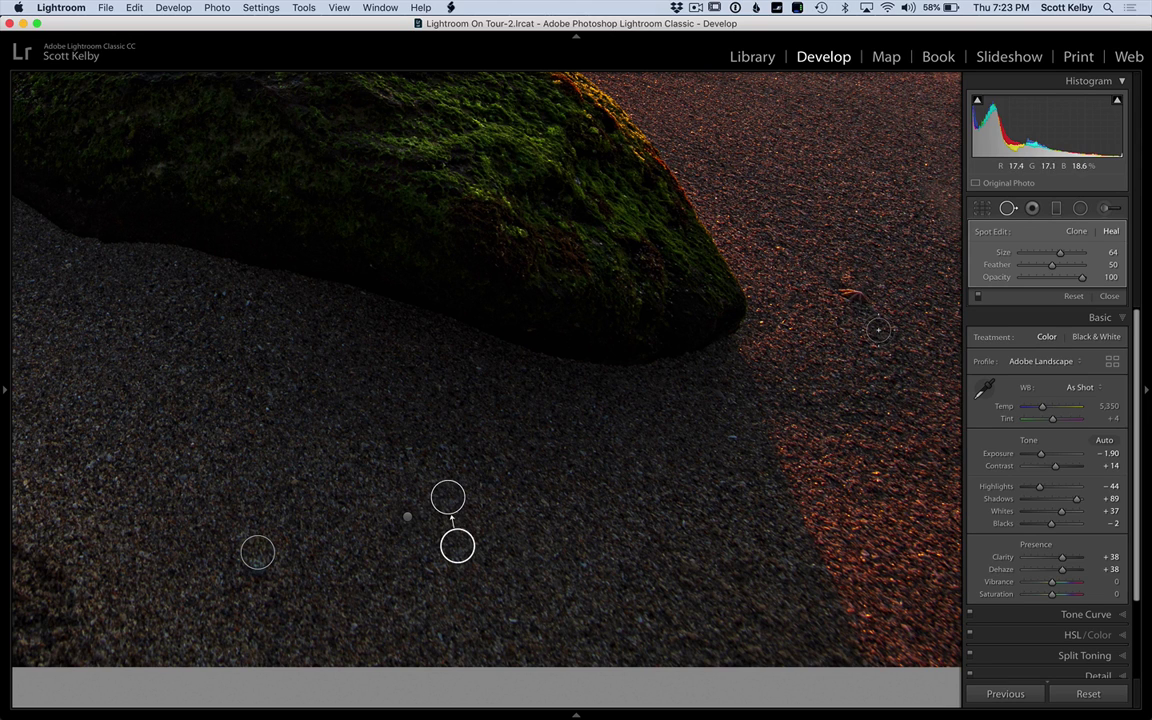
left_click(852, 297)
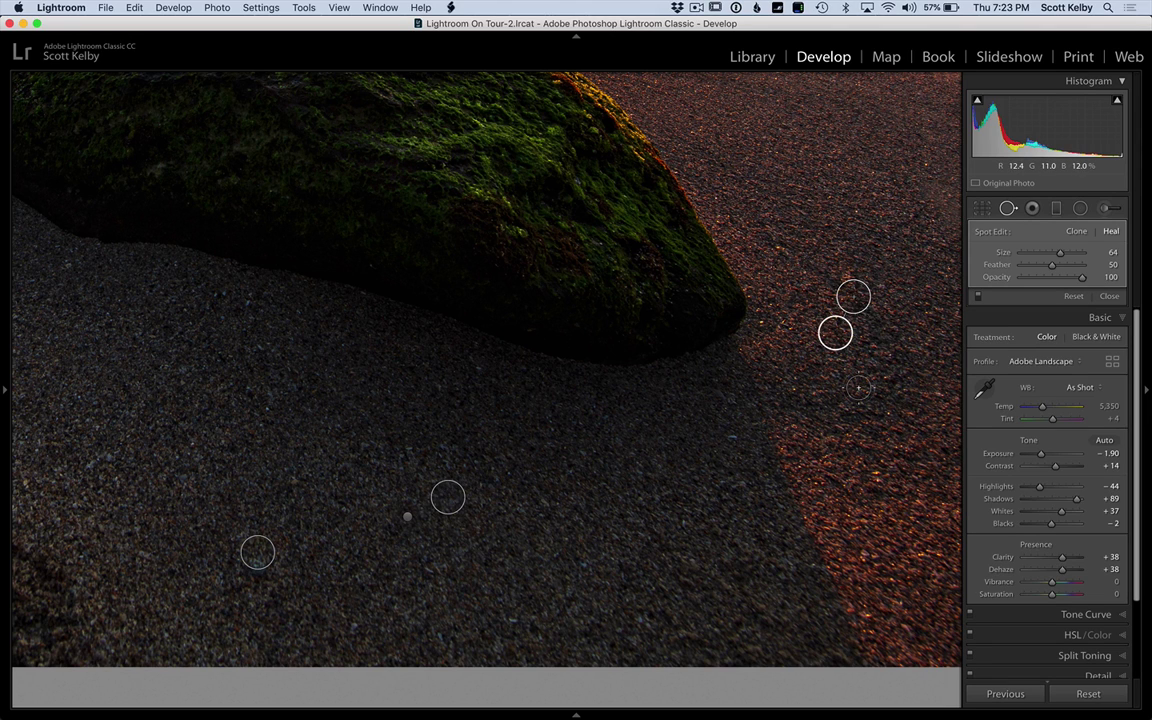
left_click(716, 441)
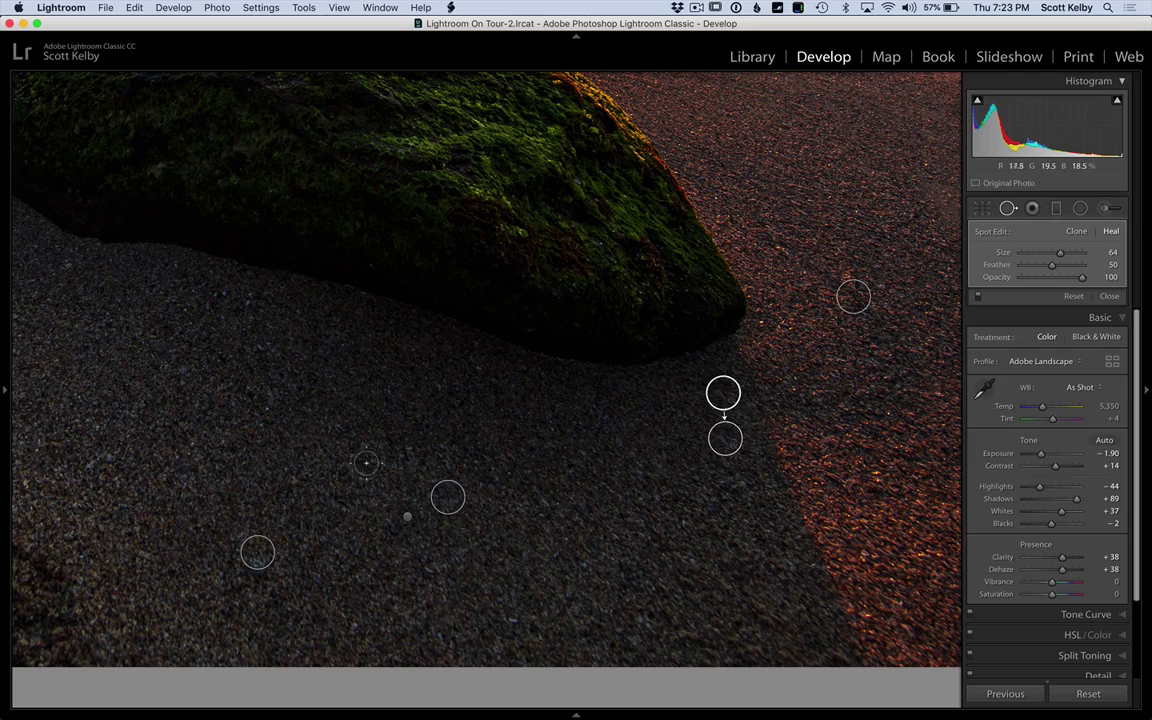
scroll(692, 489, "left", 10)
left_click(447, 464)
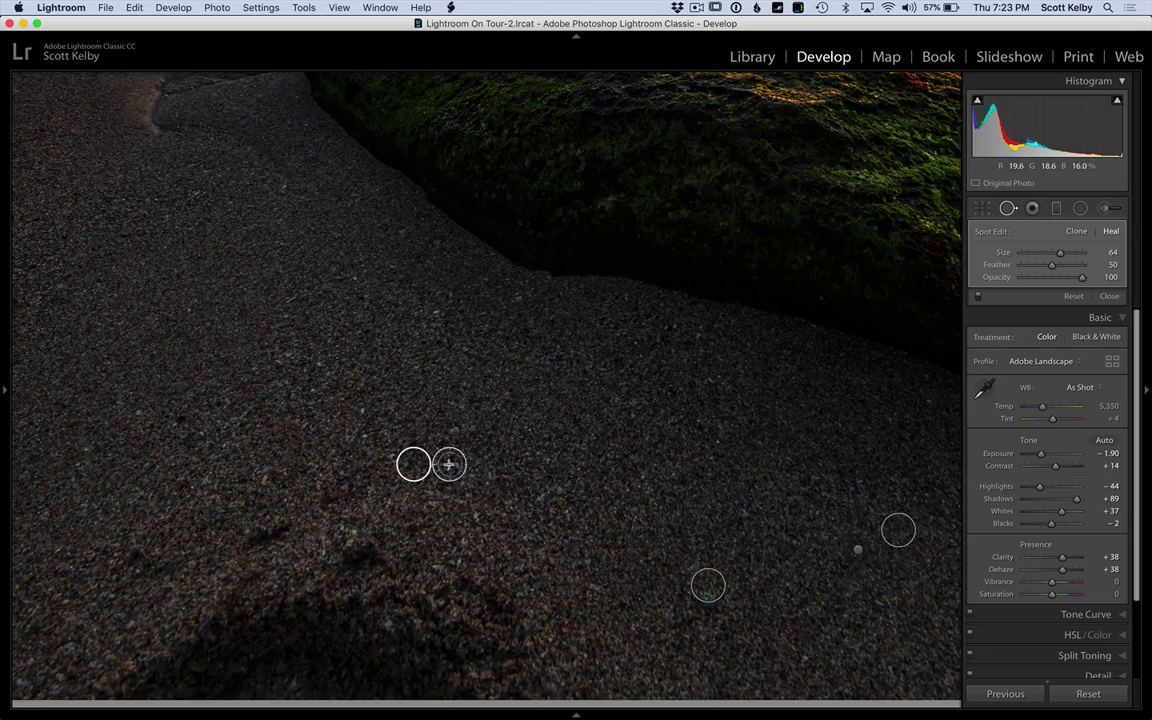
- Show the whole photo and heal the remaining distracting specks across the foreground sand and around the large rock
key("z")
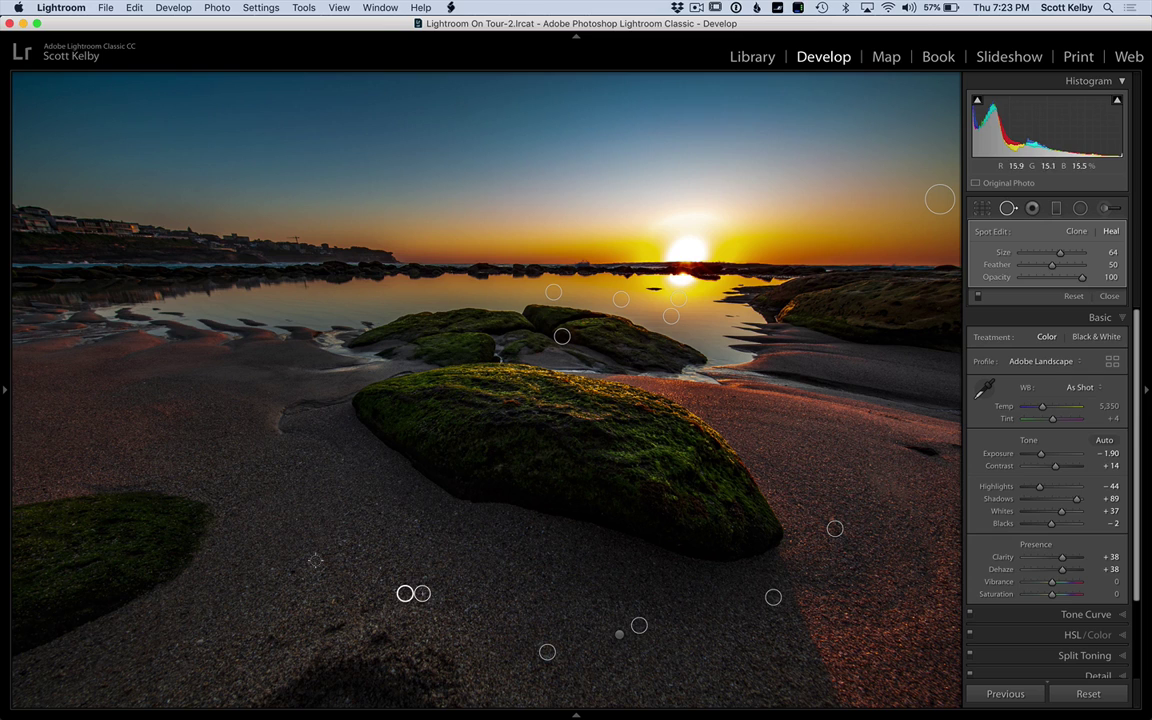
left_click(195, 642)
left_click(263, 668)
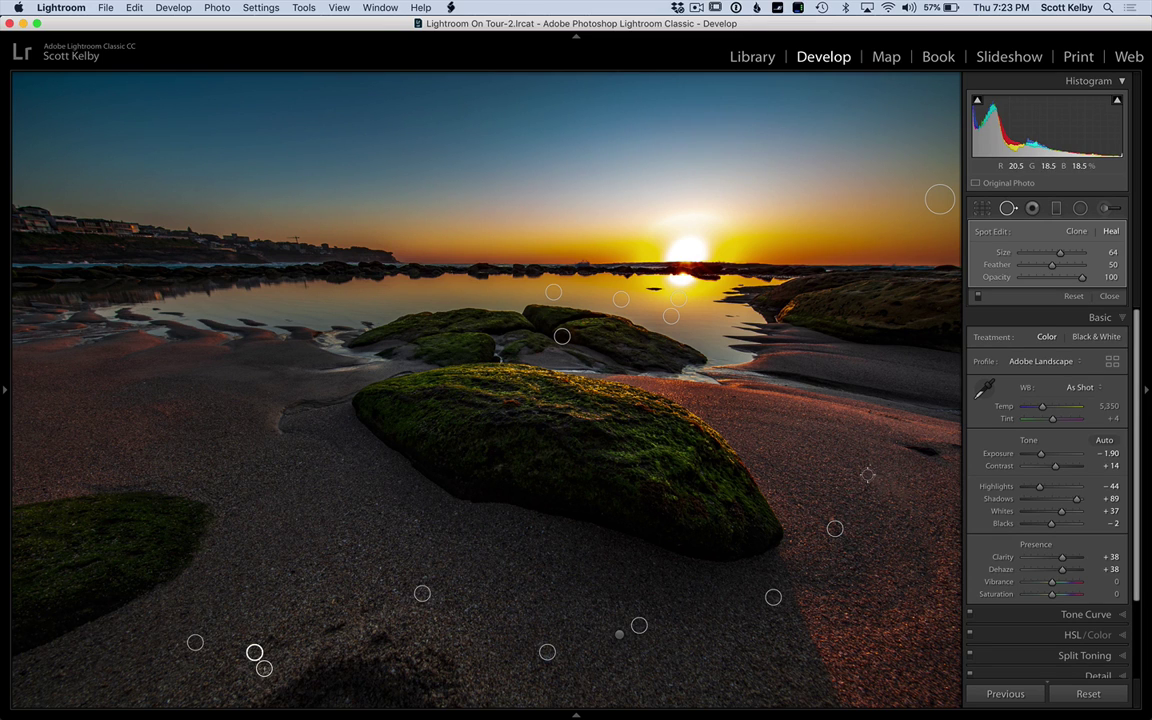
left_click(845, 616)
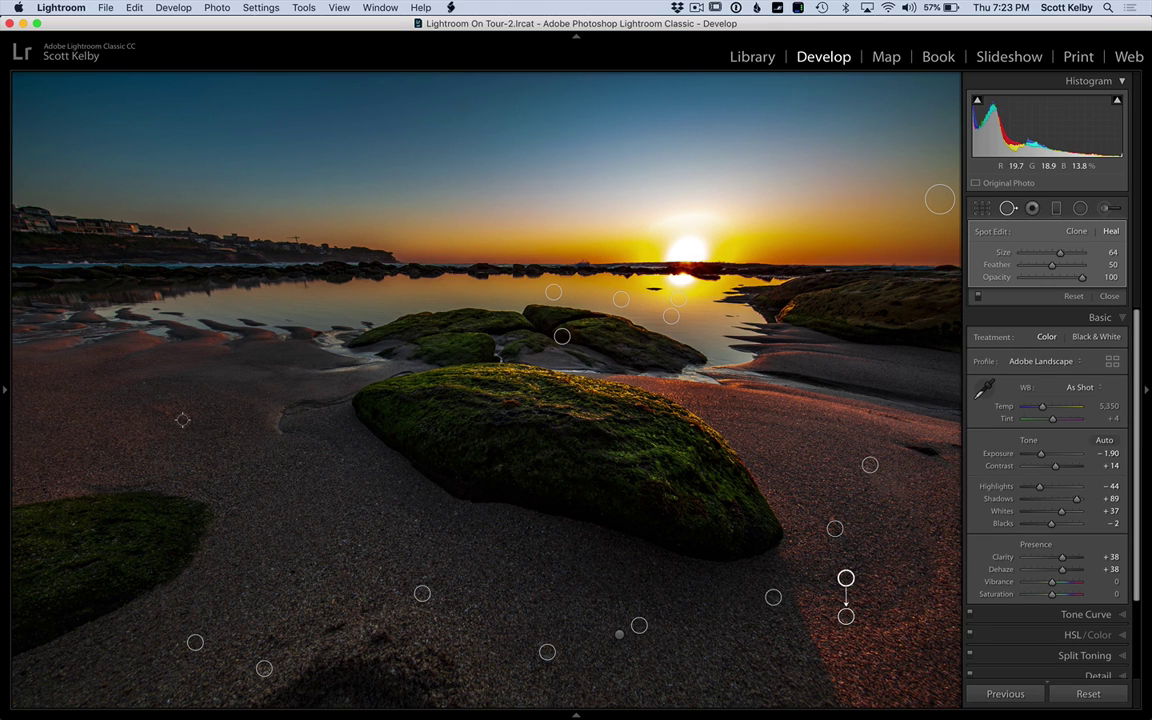
left_click(107, 363)
left_click(189, 386)
left_click(475, 480)
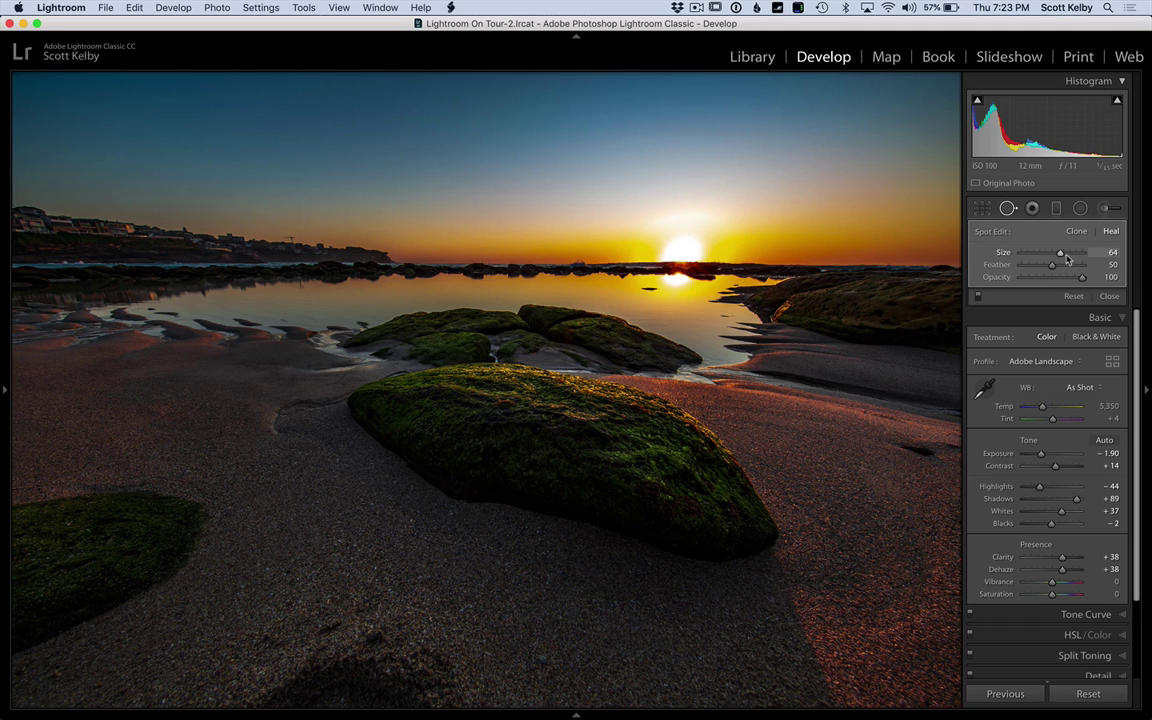
- Brush over the large mossy rock with an Adjustment Brush of size 15, Exposure 1.10 and Highlights reset to 0
left_click(1108, 210)
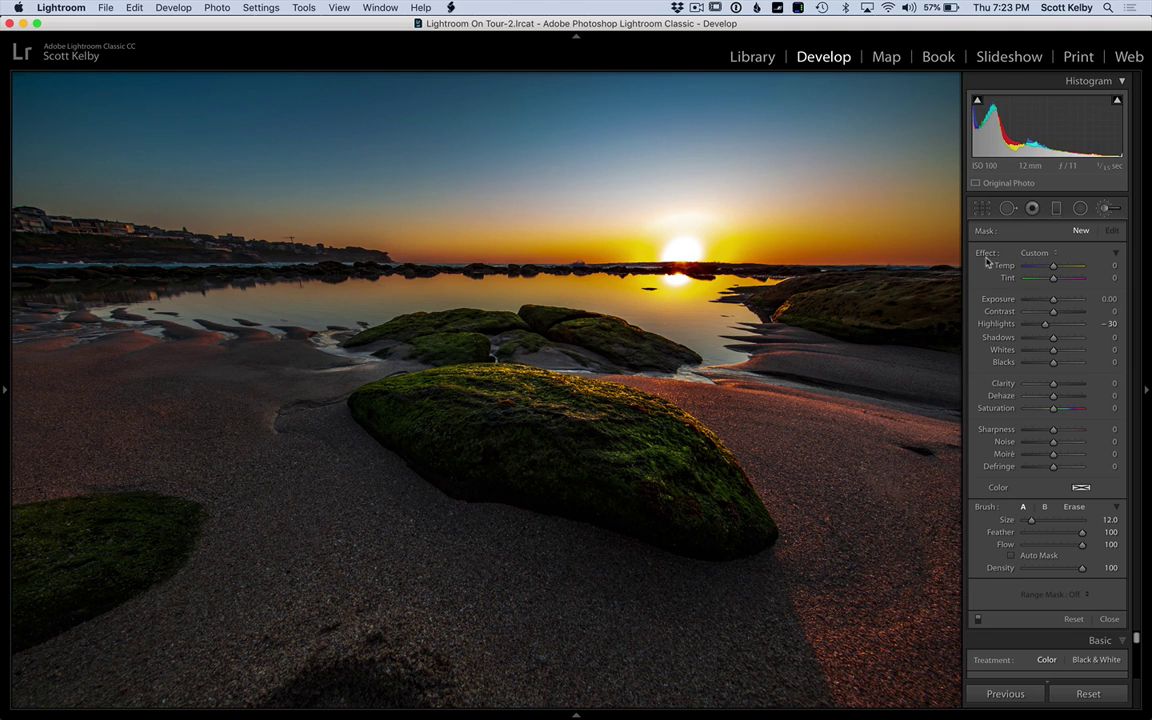
double_click(996, 324)
left_click_drag(1054, 299, 1062, 302)
scroll(667, 459, "up", 3)
mouse_move(667, 459)
left_mouse_down()
mouse_move(511, 404)
mouse_move(437, 415)
mouse_move(423, 385)
mouse_move(545, 385)
mouse_move(569, 422)
mouse_move(588, 420)
mouse_move(578, 450)
left_mouse_up()
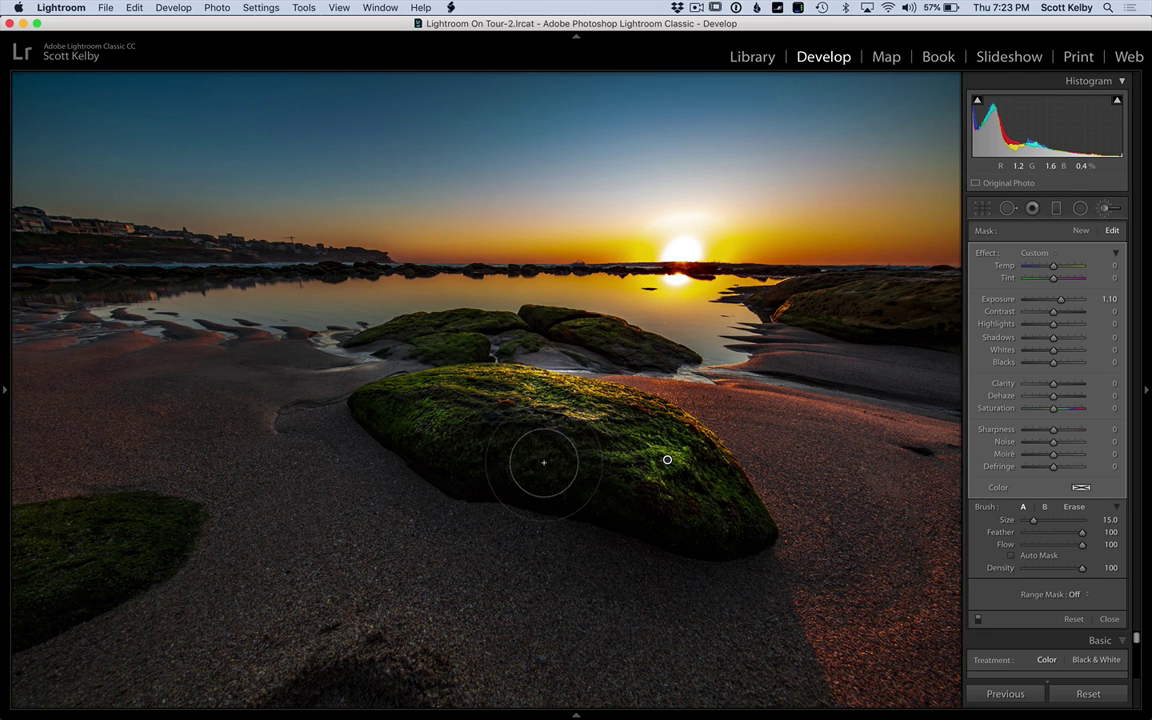
- Extend the brush adjustment over the mossy rocks at the left, right and behind, and lower its Exposure to 0.34
left_click_drag(127, 565, 55, 548)
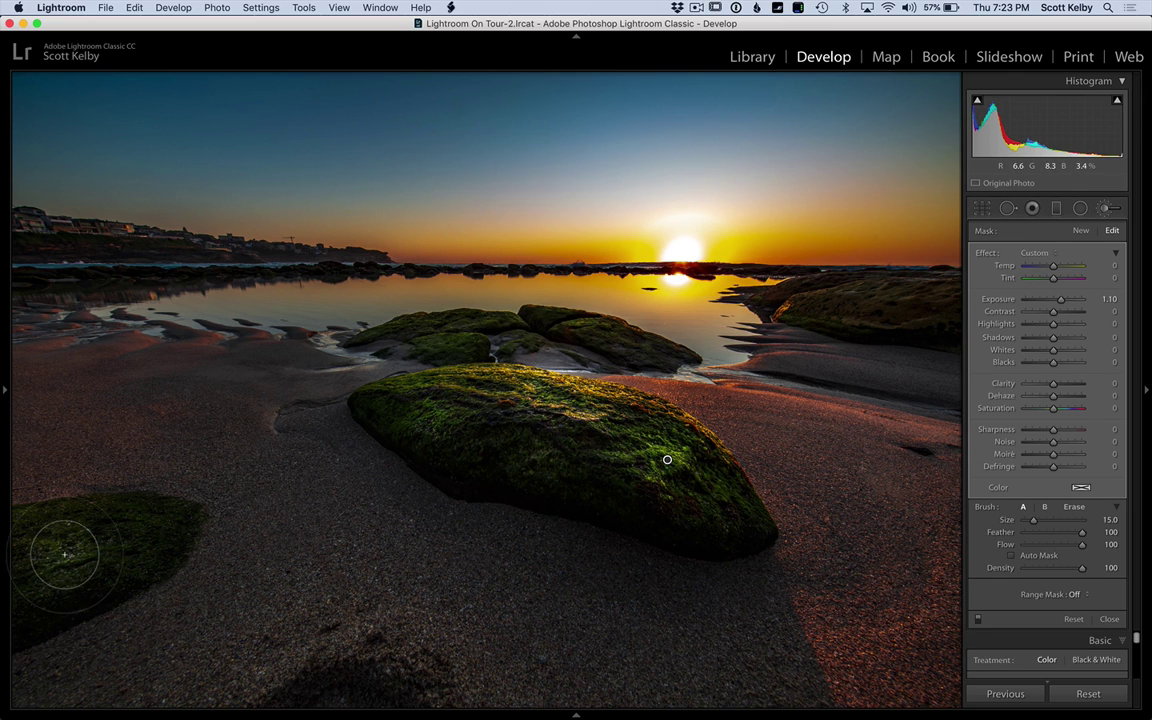
mouse_move(877, 336)
left_mouse_down()
mouse_move(874, 310)
mouse_move(910, 300)
mouse_move(812, 311)
left_mouse_up()
mouse_move(510, 310)
left_mouse_down()
mouse_move(420, 318)
mouse_move(510, 305)
mouse_move(559, 344)
left_mouse_up()
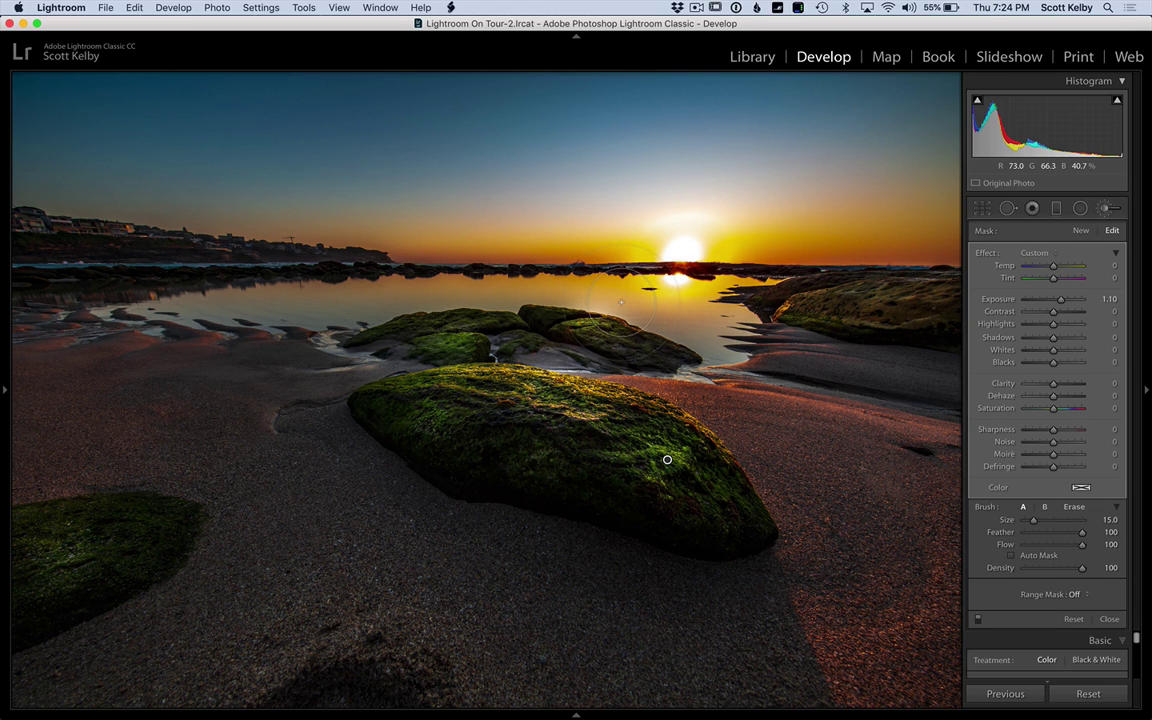
key("alt")
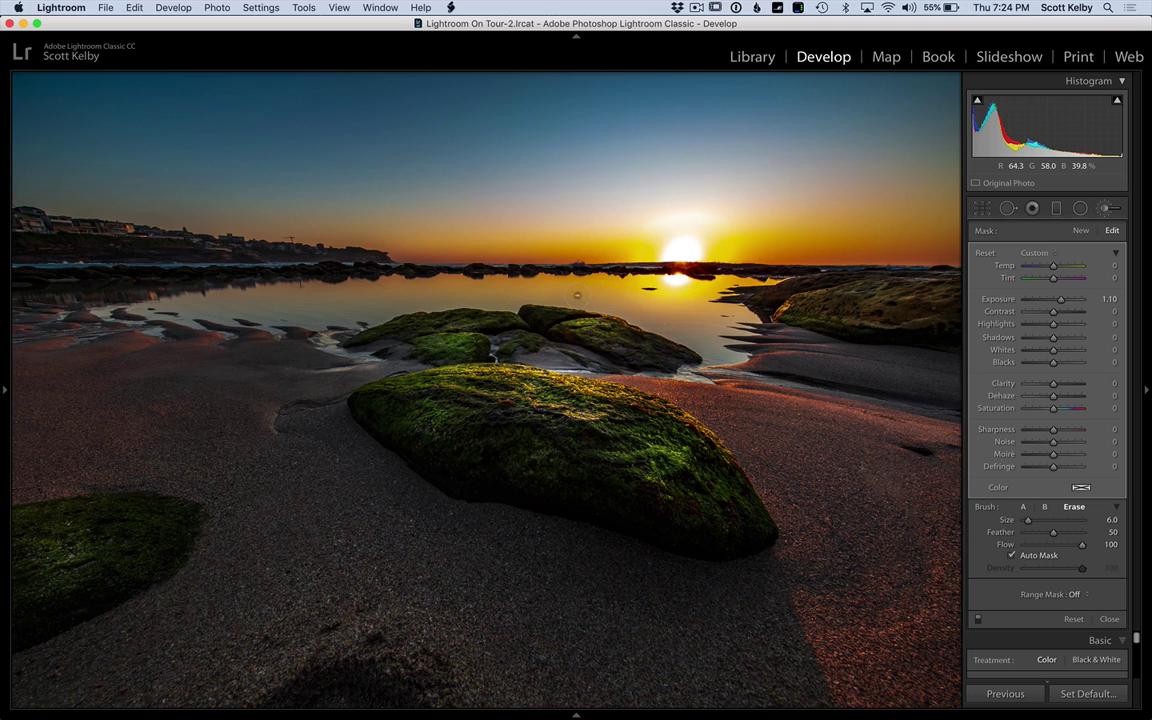
key("alt")
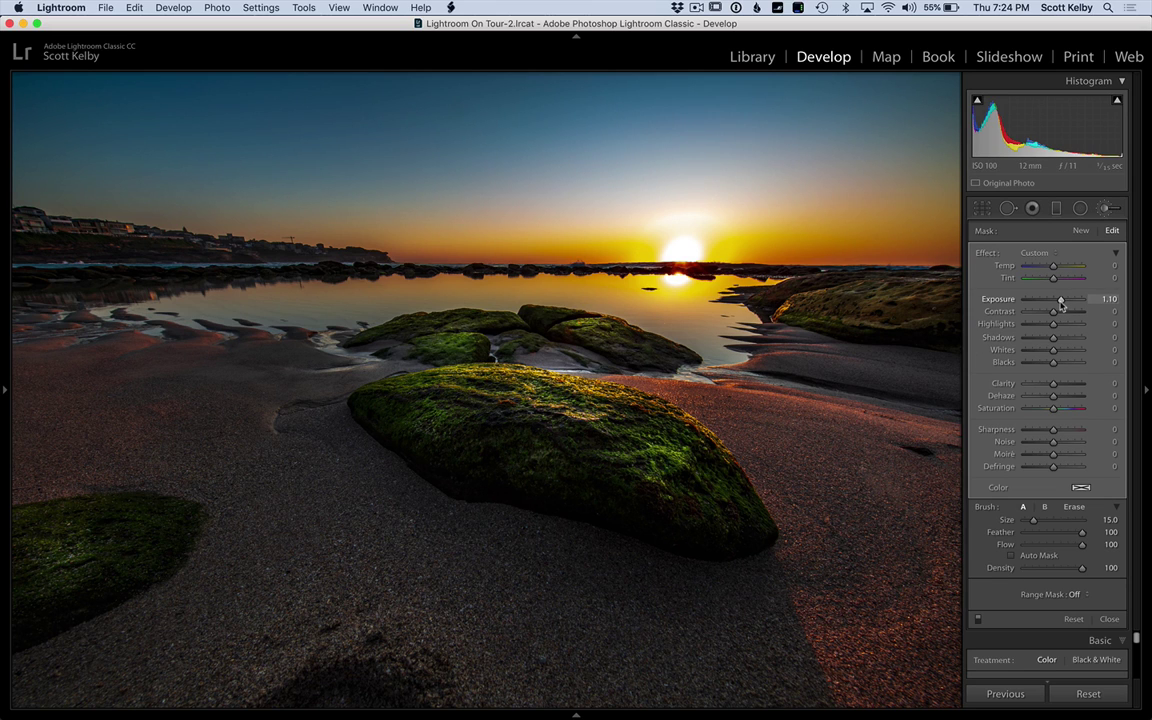
left_click_drag(1062, 306, 1058, 308)
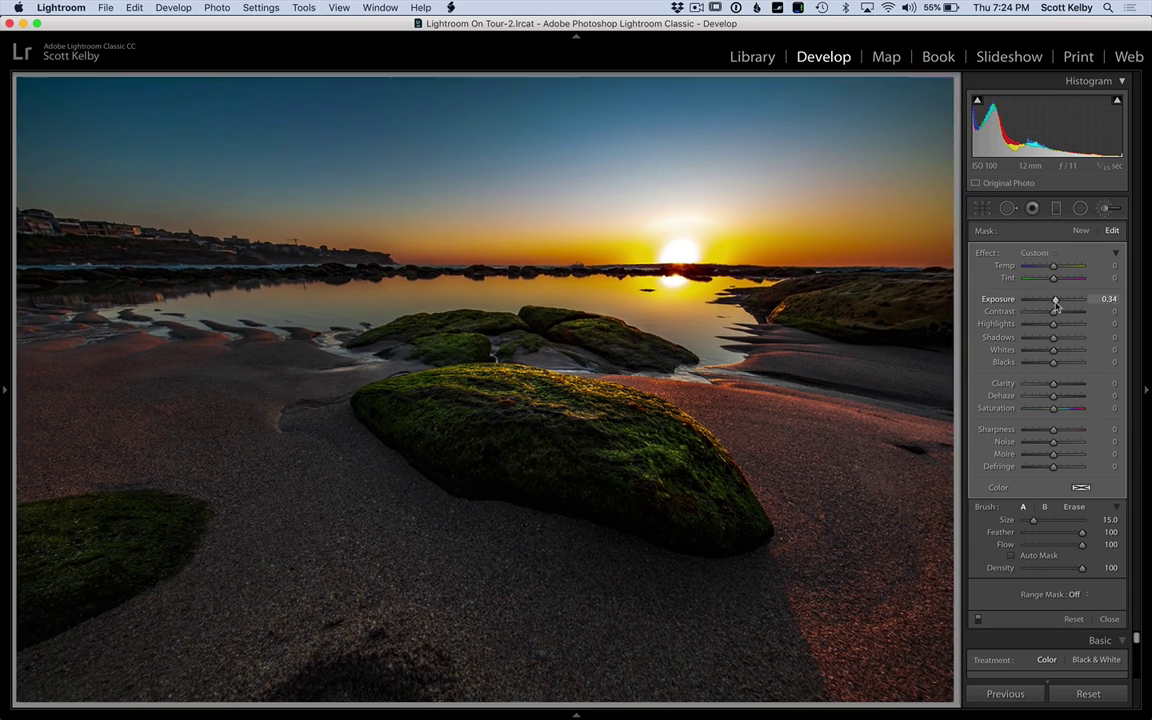
- Darken the sky down to the horizon with a Graduated Filter using Exposure -1.17 and Temp -32
left_click(1056, 210)
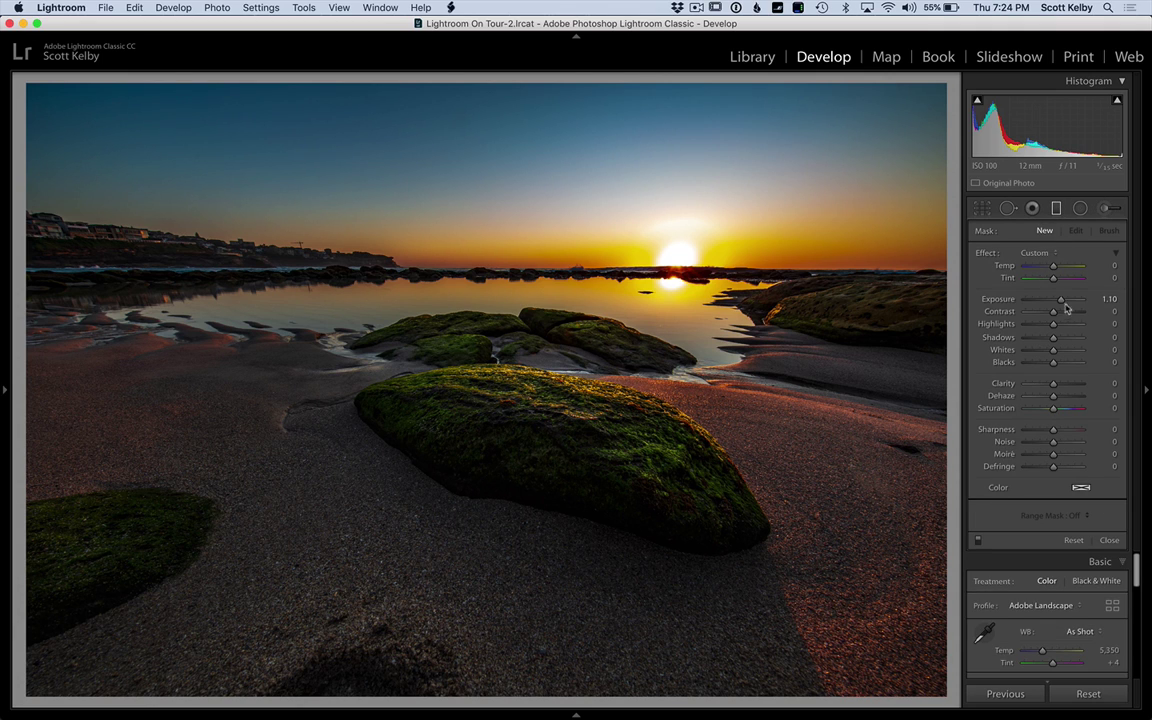
left_click_drag(1062, 302, 1045, 301)
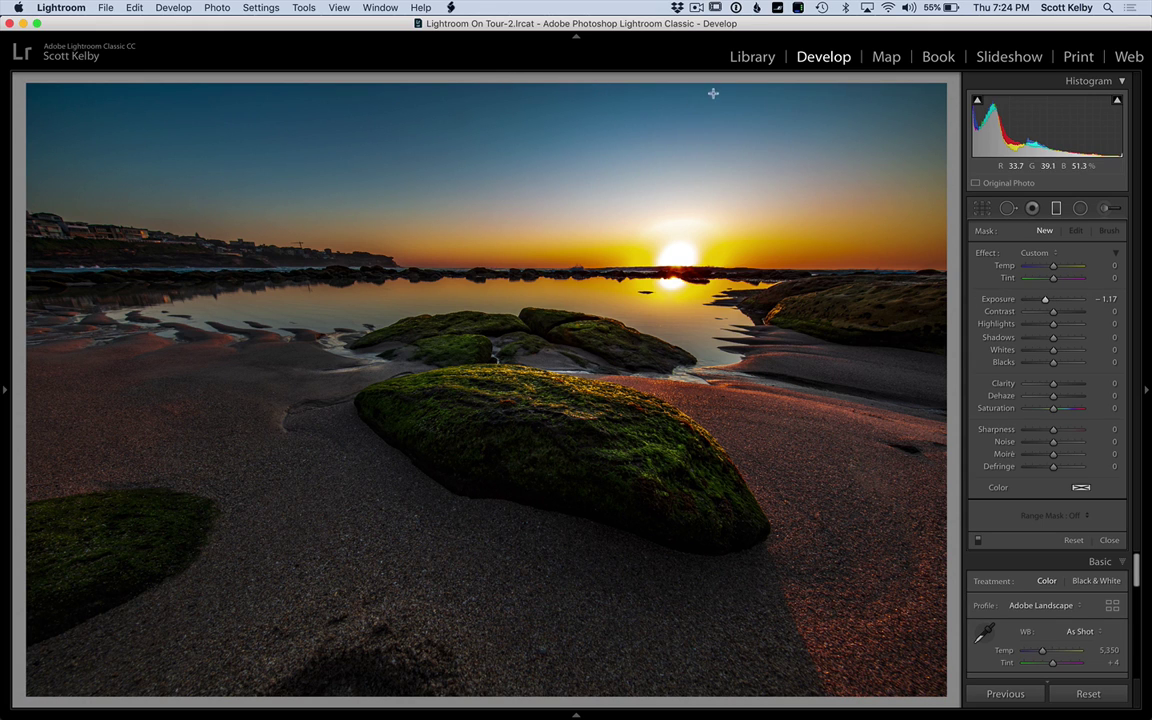
left_click_drag(696, 80, 696, 265)
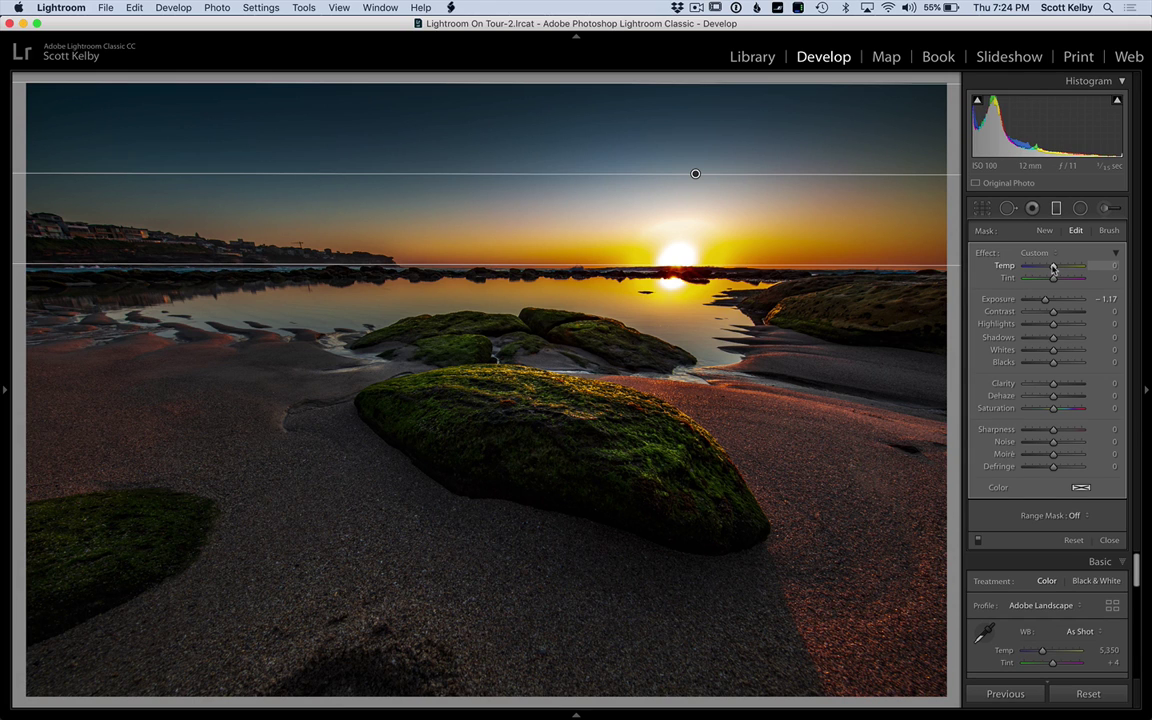
left_click_drag(1050, 268, 1046, 268)
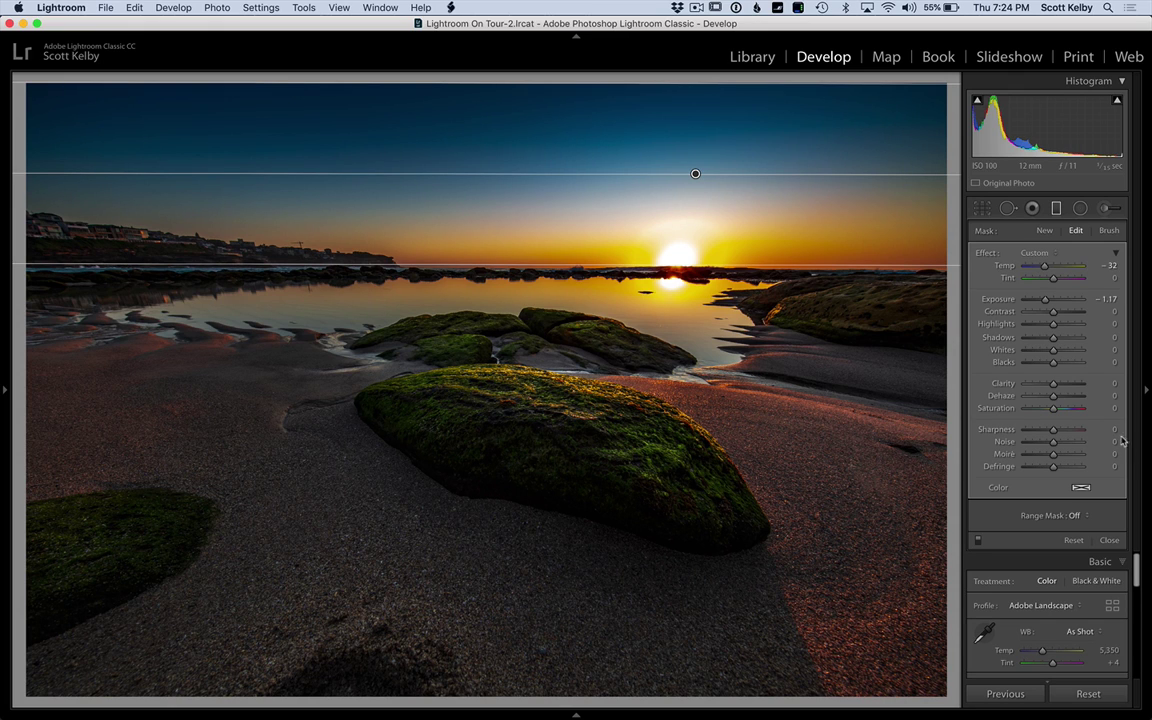
left_click(1056, 208)
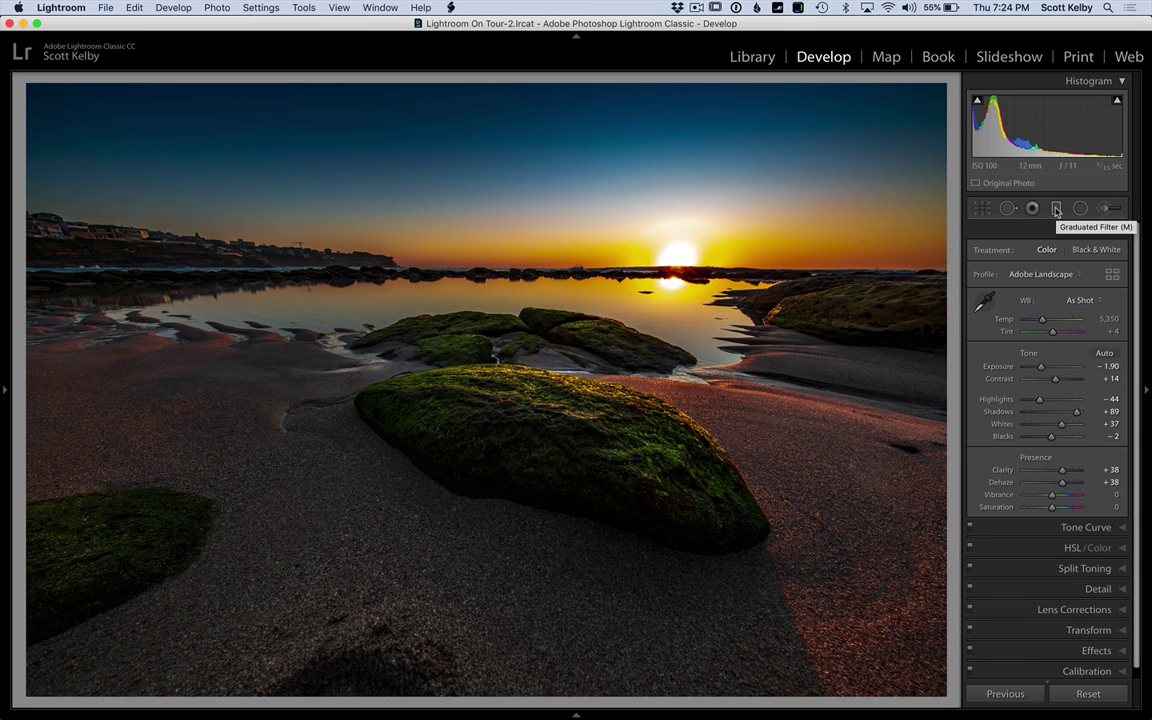
- Set the photo's Sharpening Amount to 83
scroll(1066, 441, "down", 1)
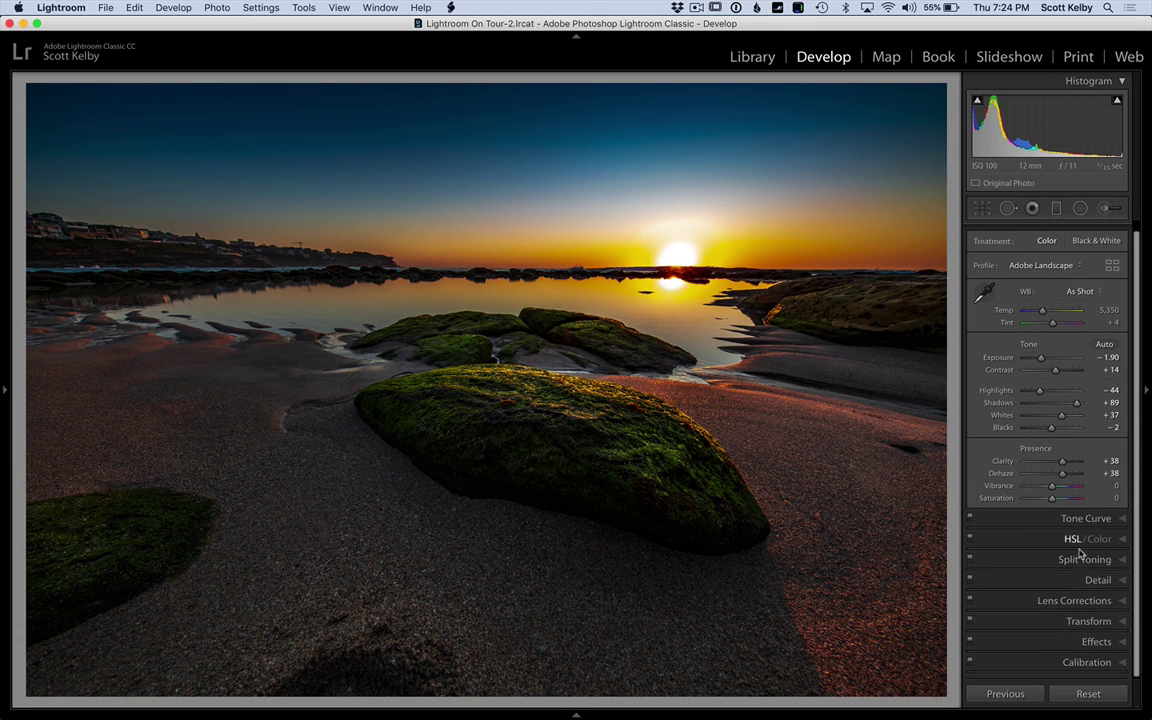
left_click(1096, 579)
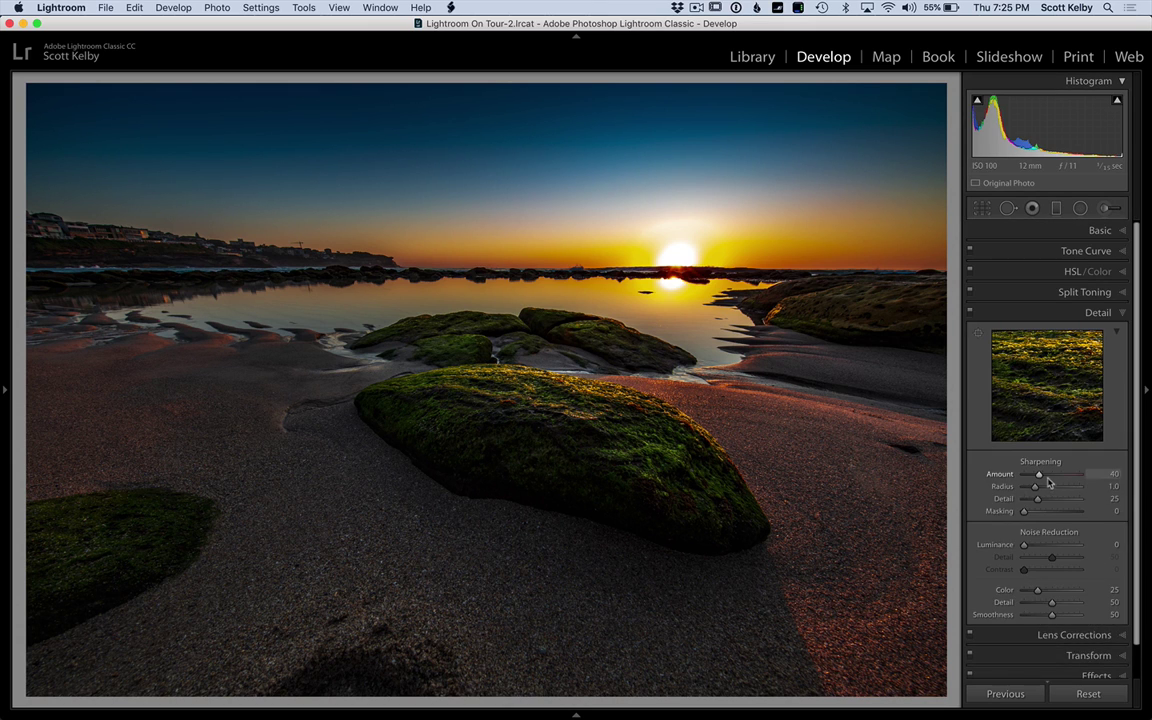
left_click_drag(1043, 479, 1055, 481)
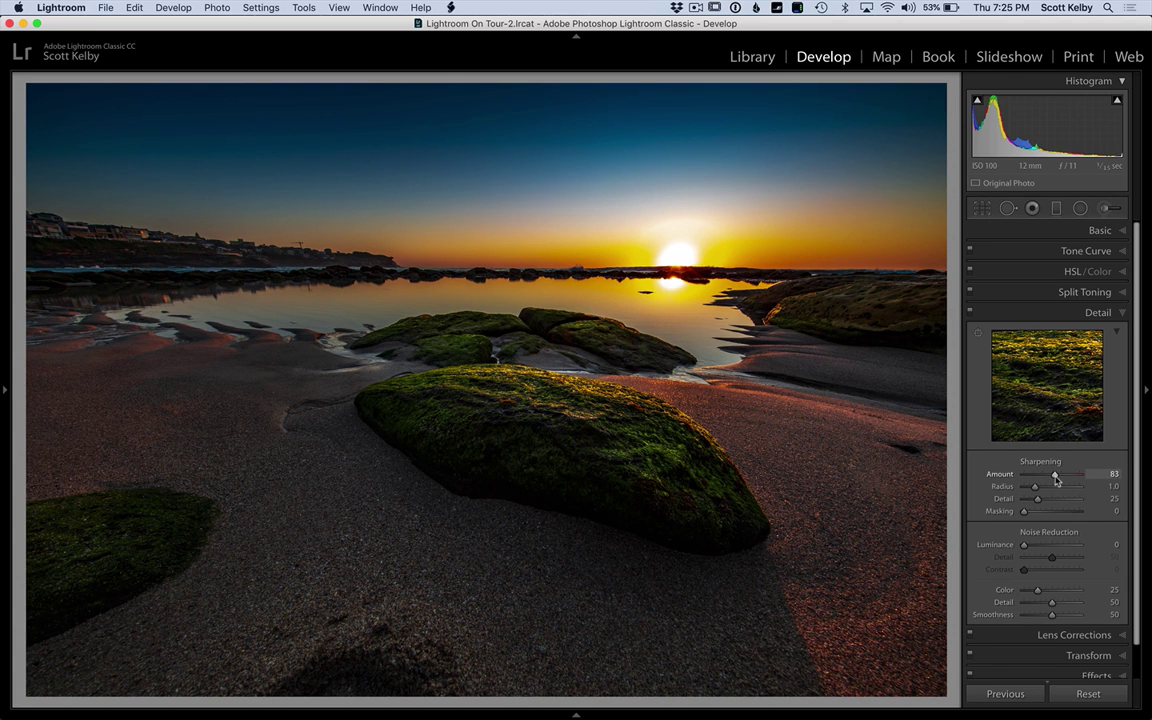
left_click_drag(1055, 481, 1057, 481)
- Compare the original and edited photo side by side in an enlarged view, and return to the single edited view
left_click(1146, 392)
key("y")
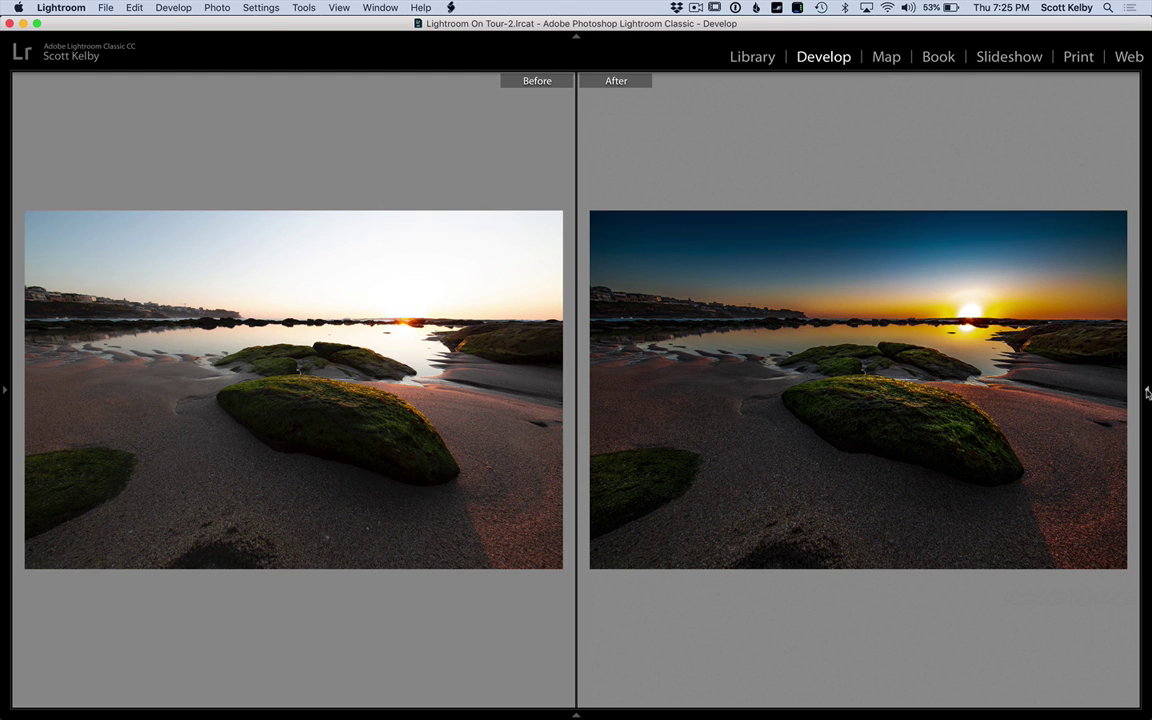
key("y")
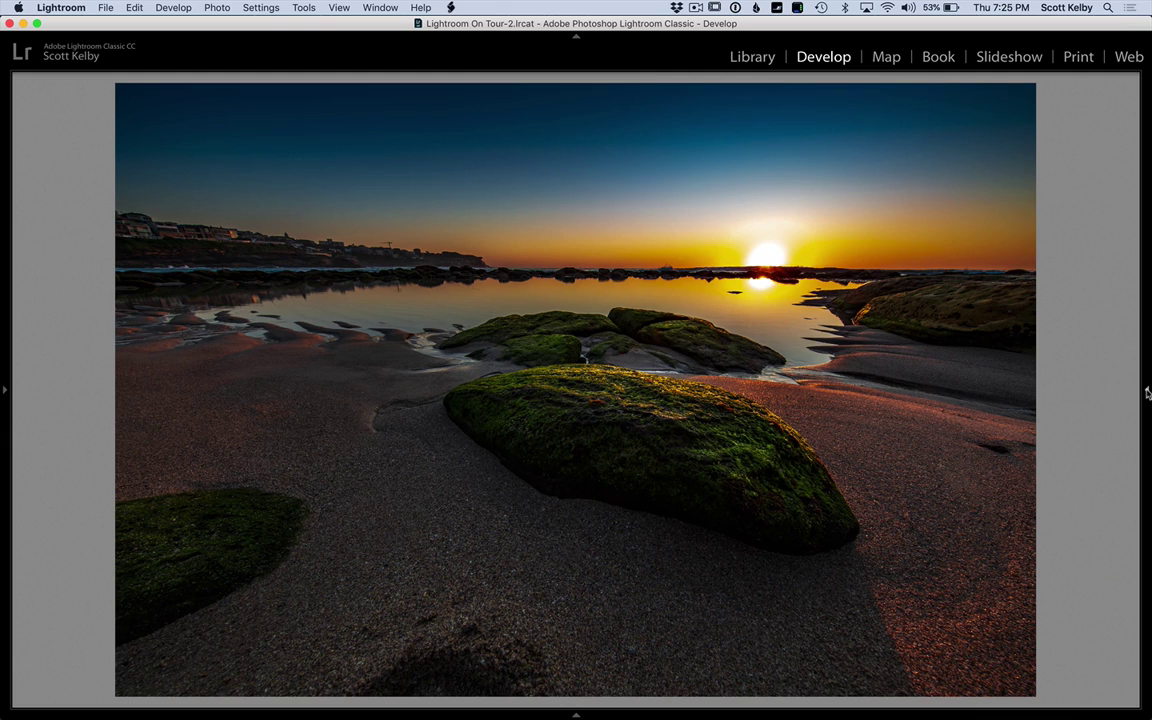
left_click(1146, 389)
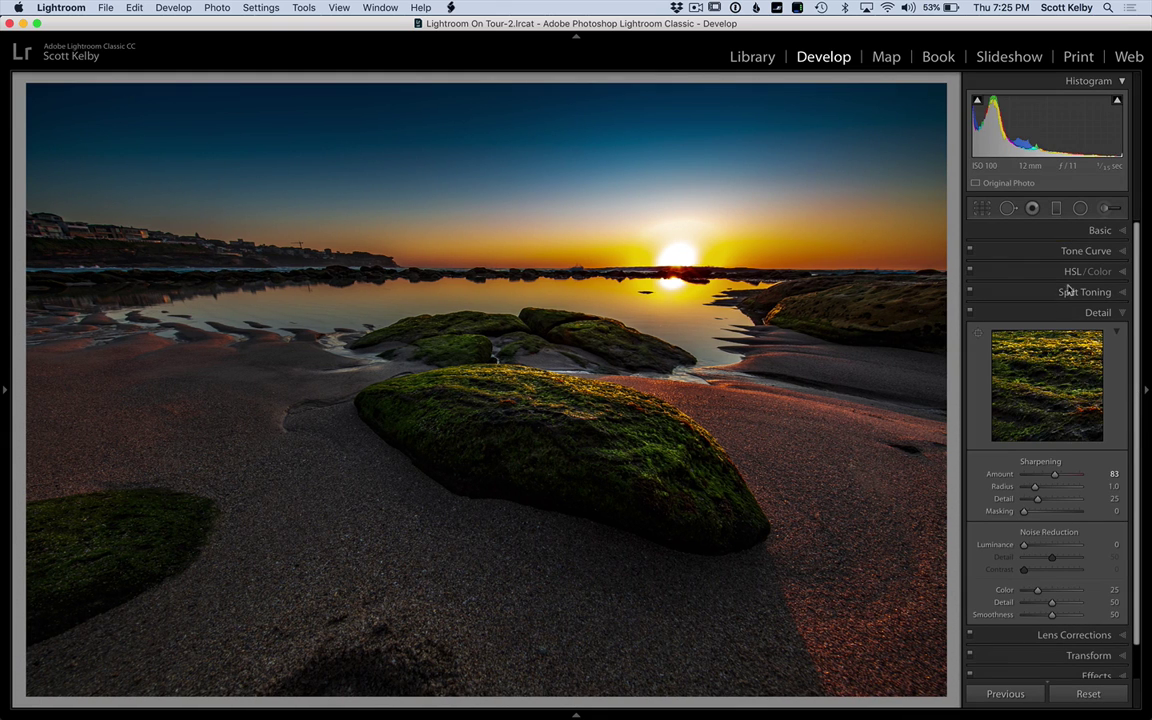
- Set the photo's overall Exposure to -1.50 and lower Vibrance slightly
left_click(1100, 229)
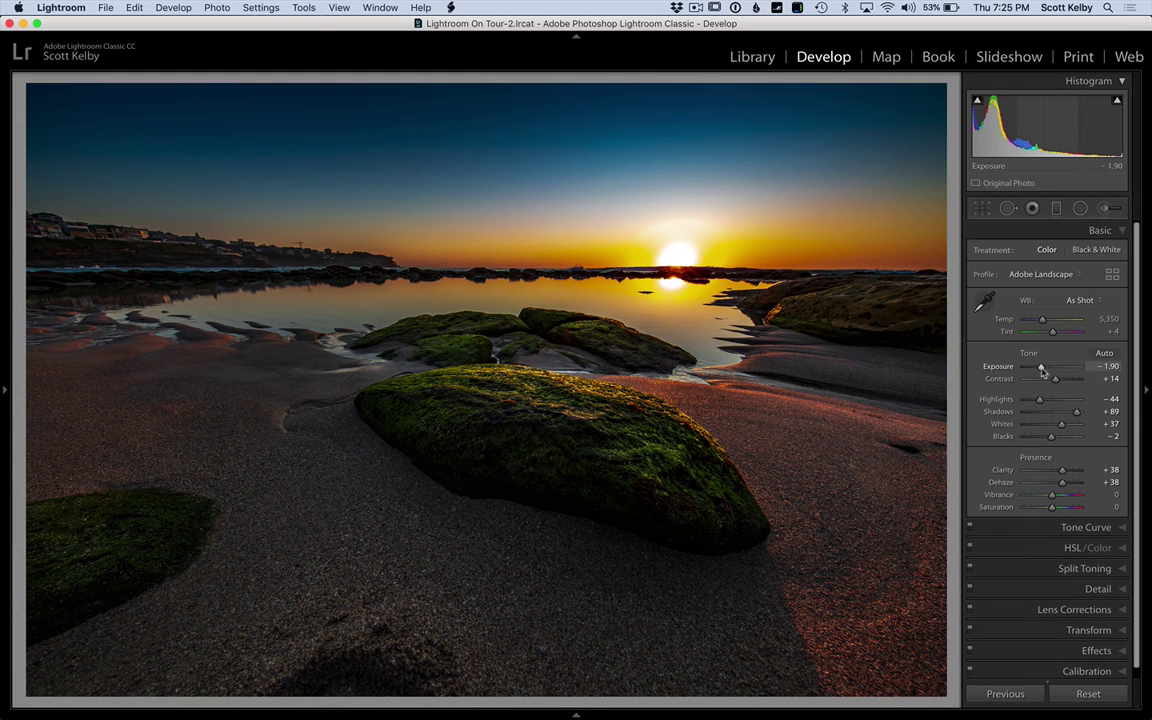
left_click_drag(1043, 370, 1045, 371)
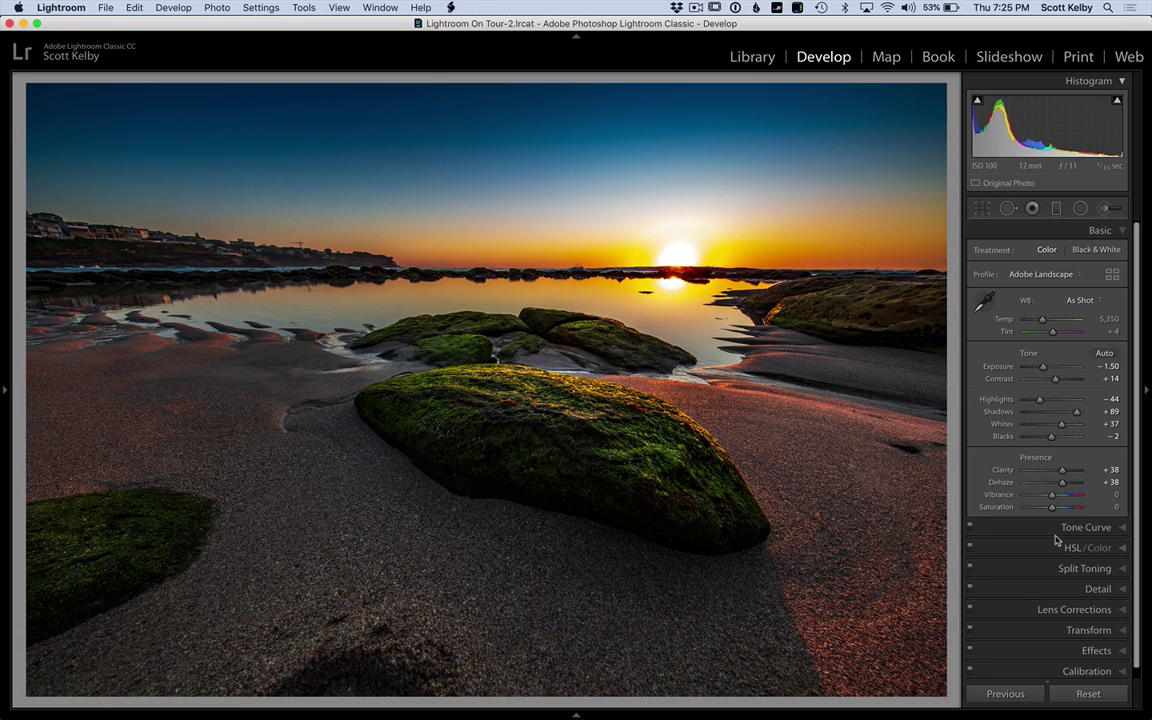
left_click_drag(1052, 495, 1049, 503)
- Show the before and after versions side by side with the surrounding interface hidden
key("y")
key("shift+Tab")
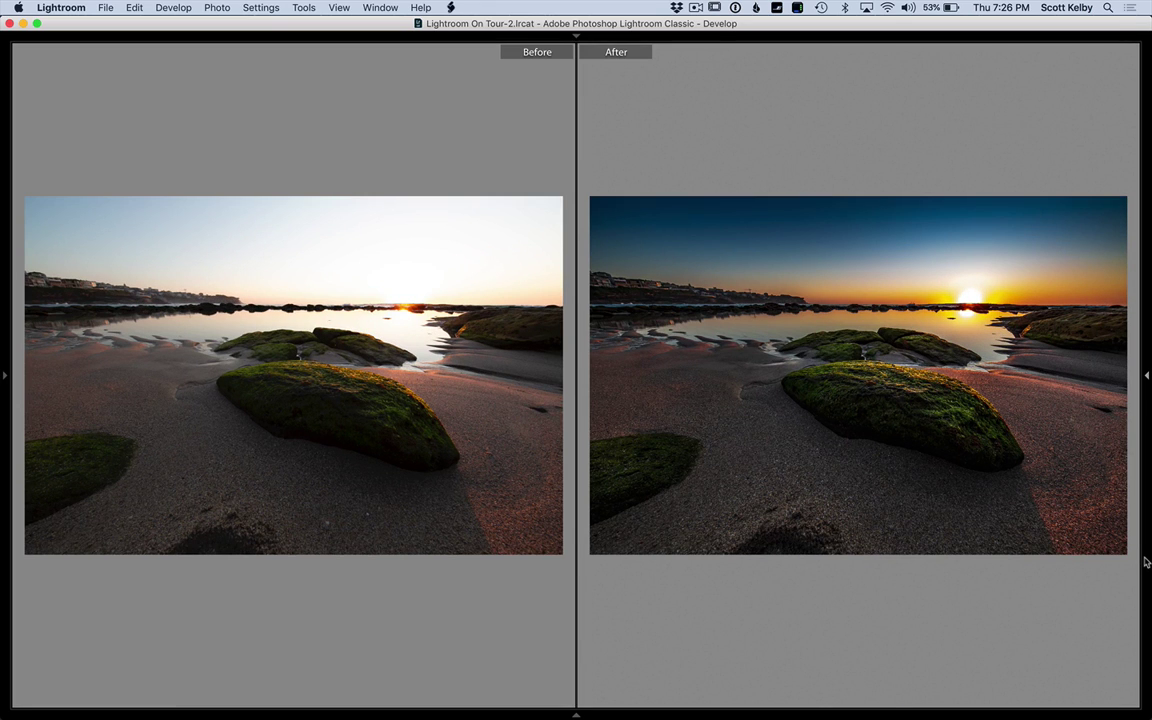